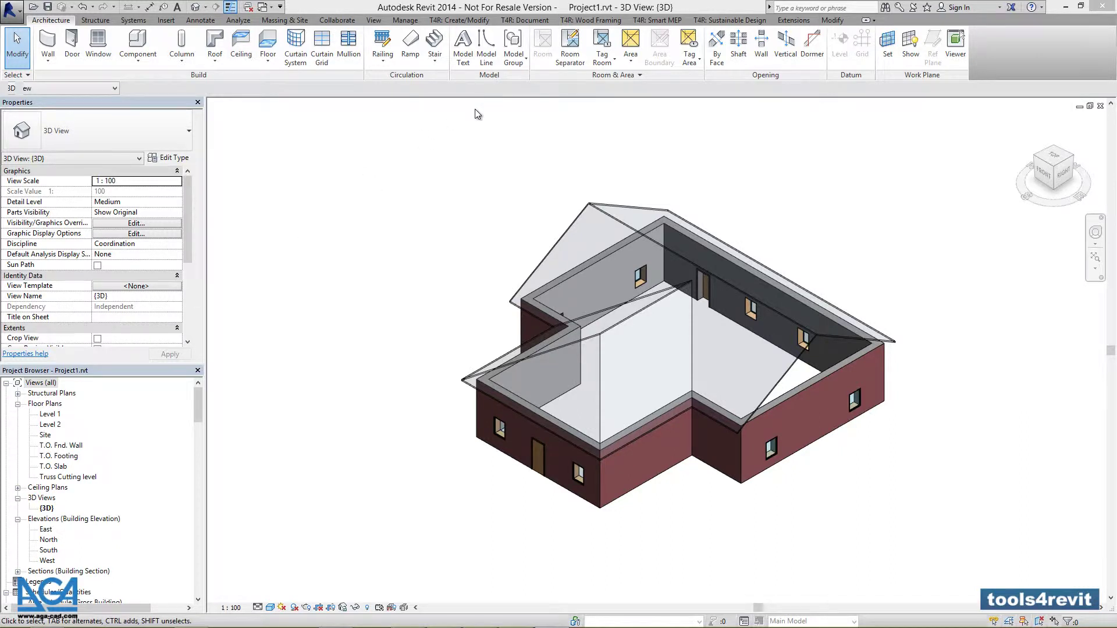
Step: Float the Truss+RT tool group over the drawing area and open the Truss Database Manager in the middle of the view
click(582, 21)
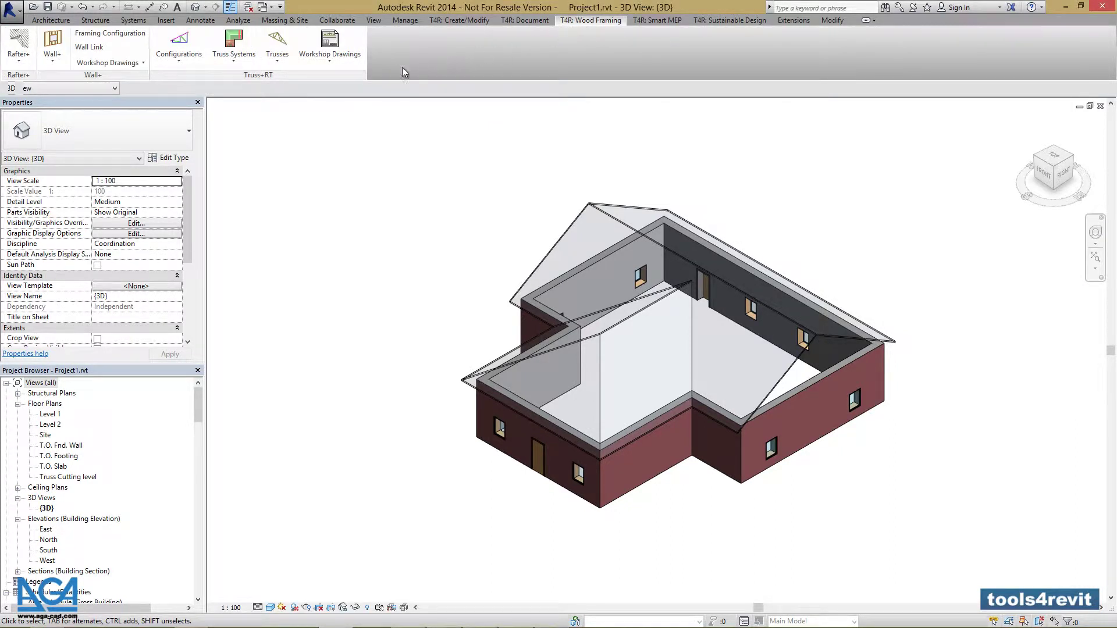
drag(264, 78, 349, 168)
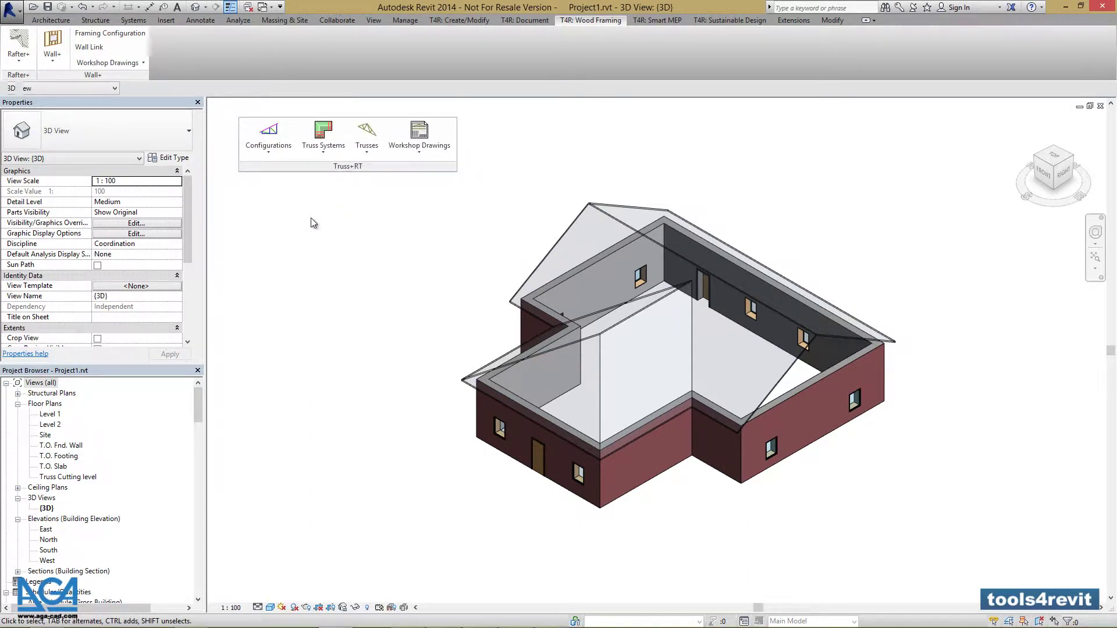
click(262, 153)
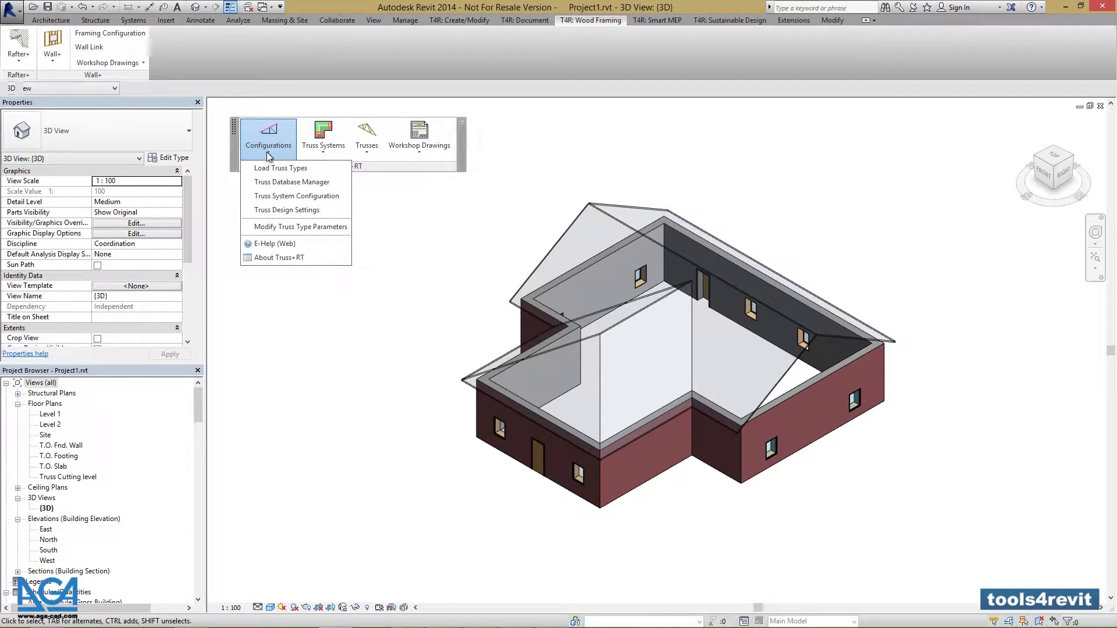
click(294, 183)
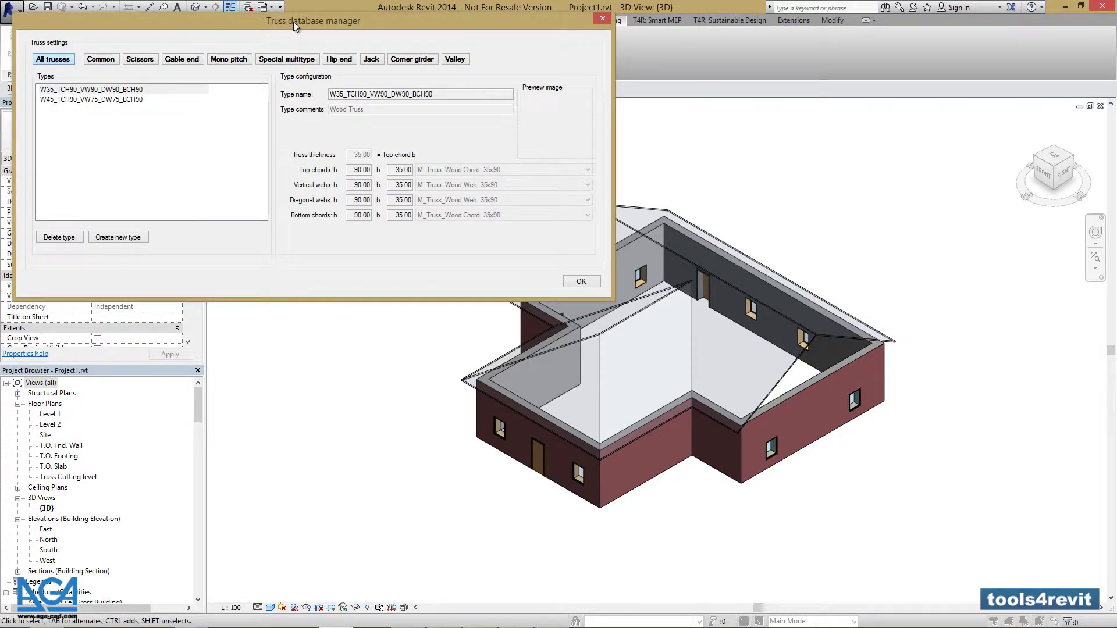
drag(293, 22, 543, 144)
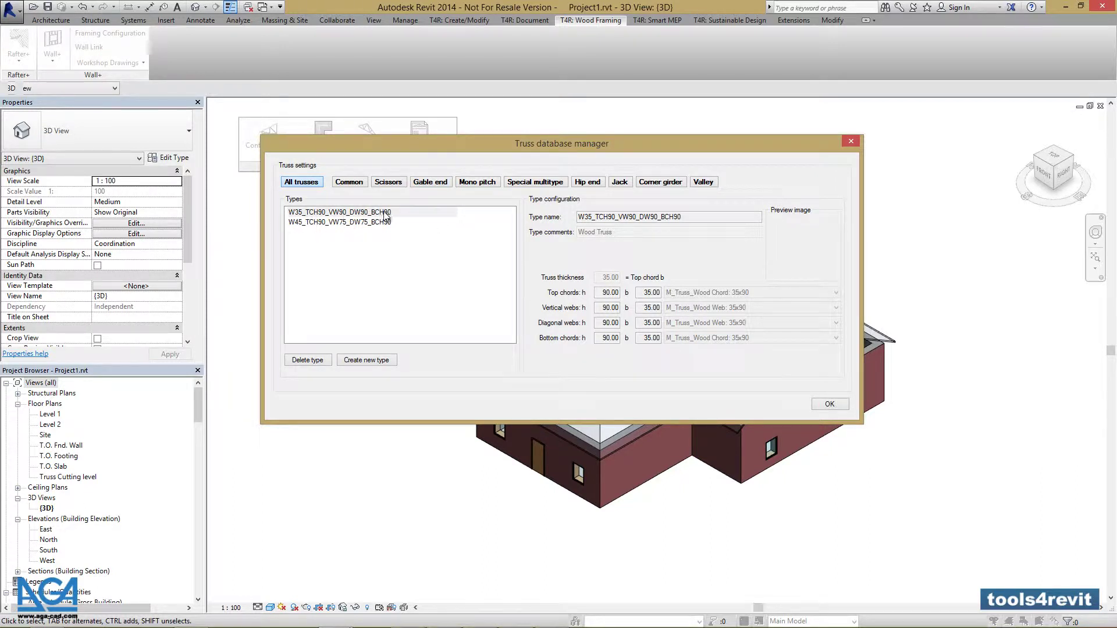
Step: Compare the configurations of truss types W35_TCH90_VW90_DW90_BCH90 and W45_TCH90_VW75_DW75_BCH90
click(359, 214)
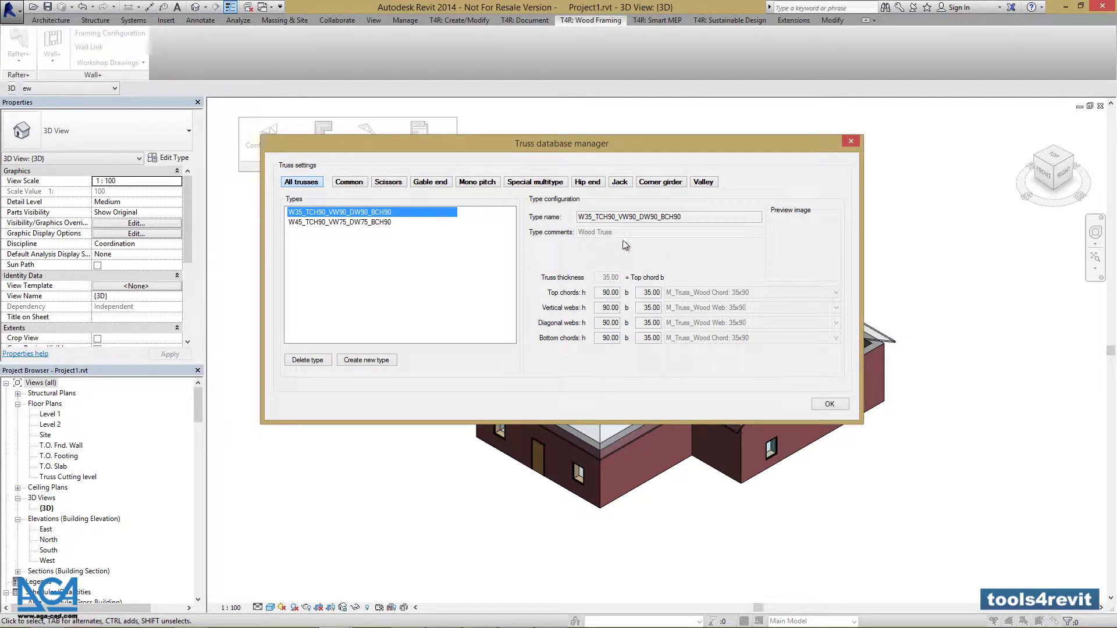
click(358, 222)
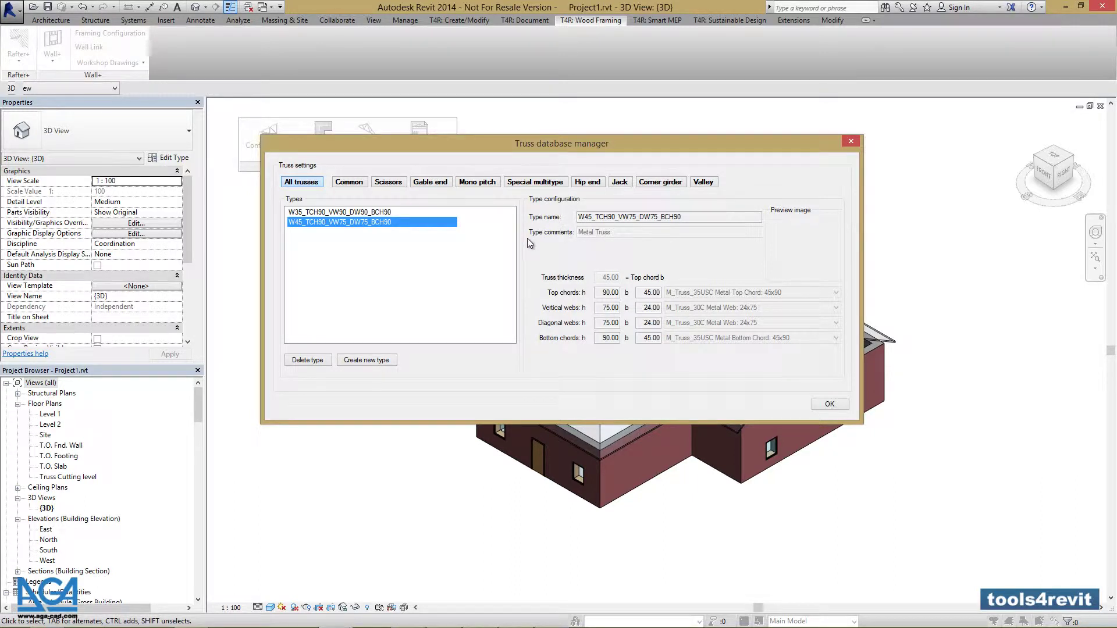
click(347, 213)
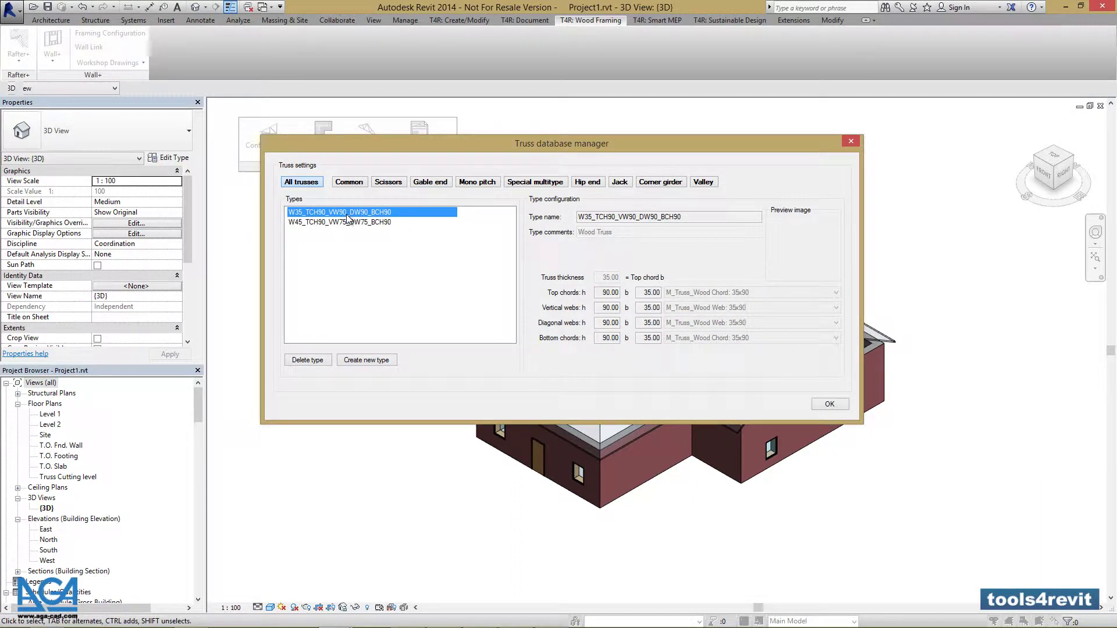
Step: Examine the types and preview images of each truss category from Common to Valley, return to all trusses and close the manager
click(349, 184)
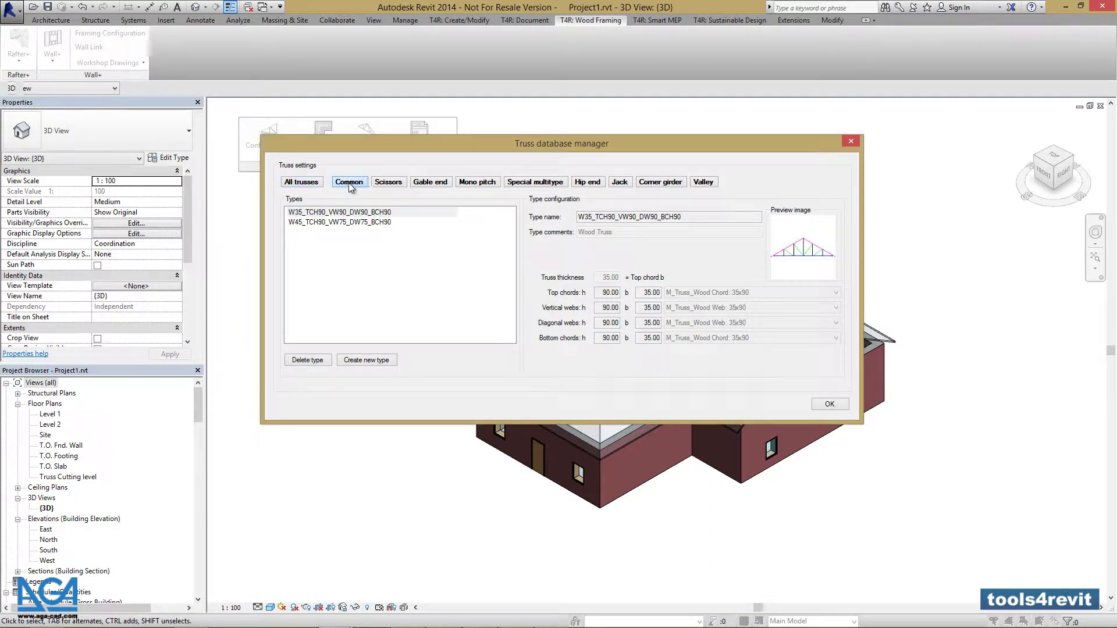
click(396, 184)
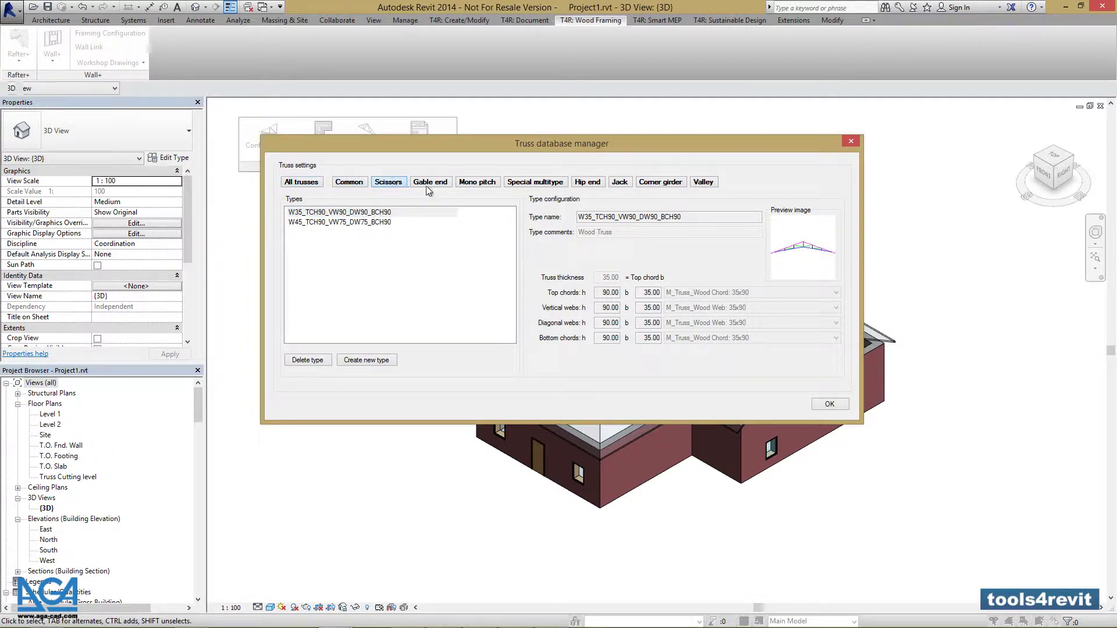
click(433, 184)
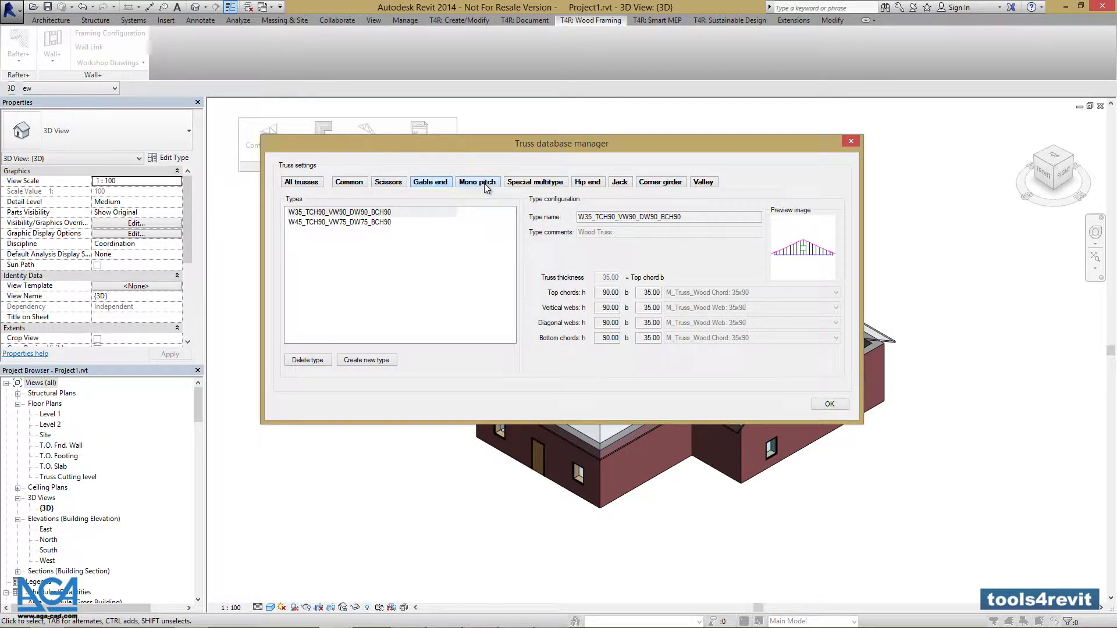
click(484, 183)
click(539, 183)
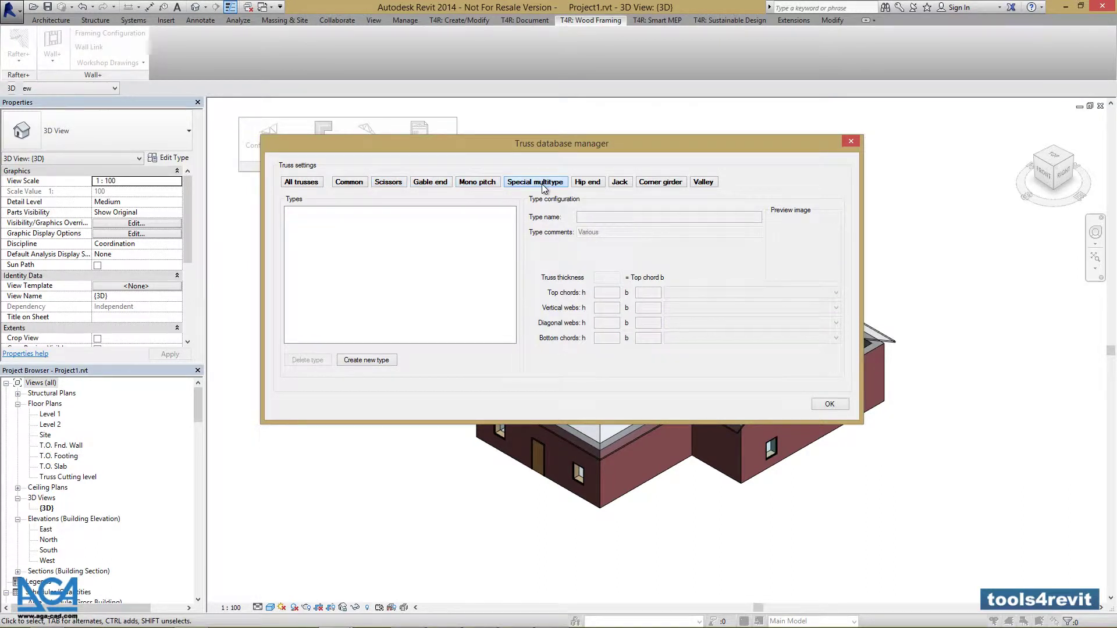
click(588, 184)
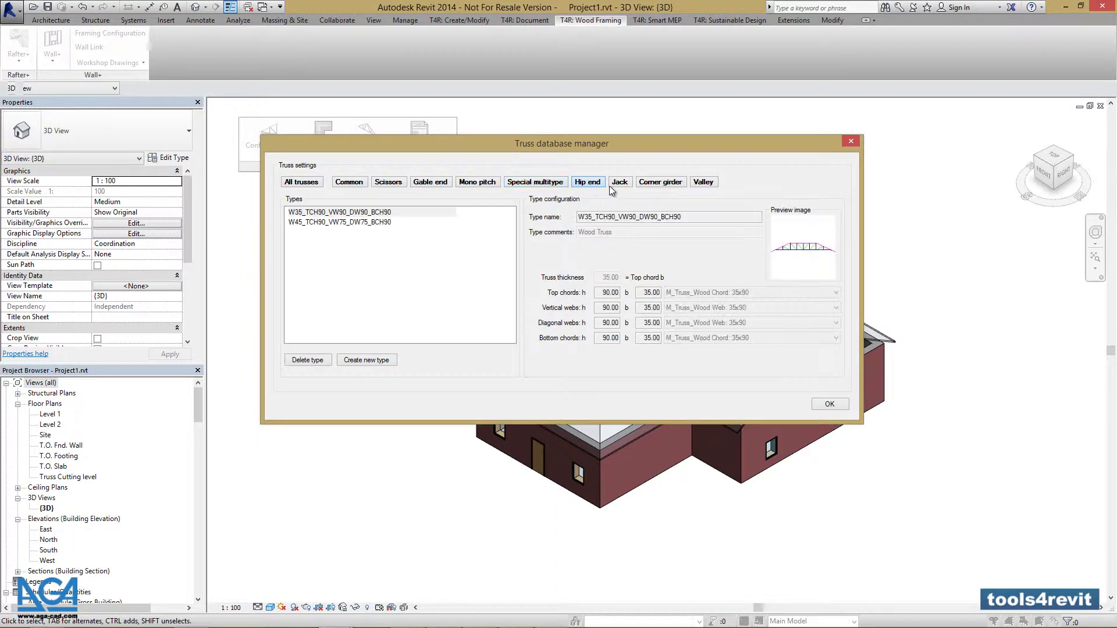
click(620, 184)
click(661, 183)
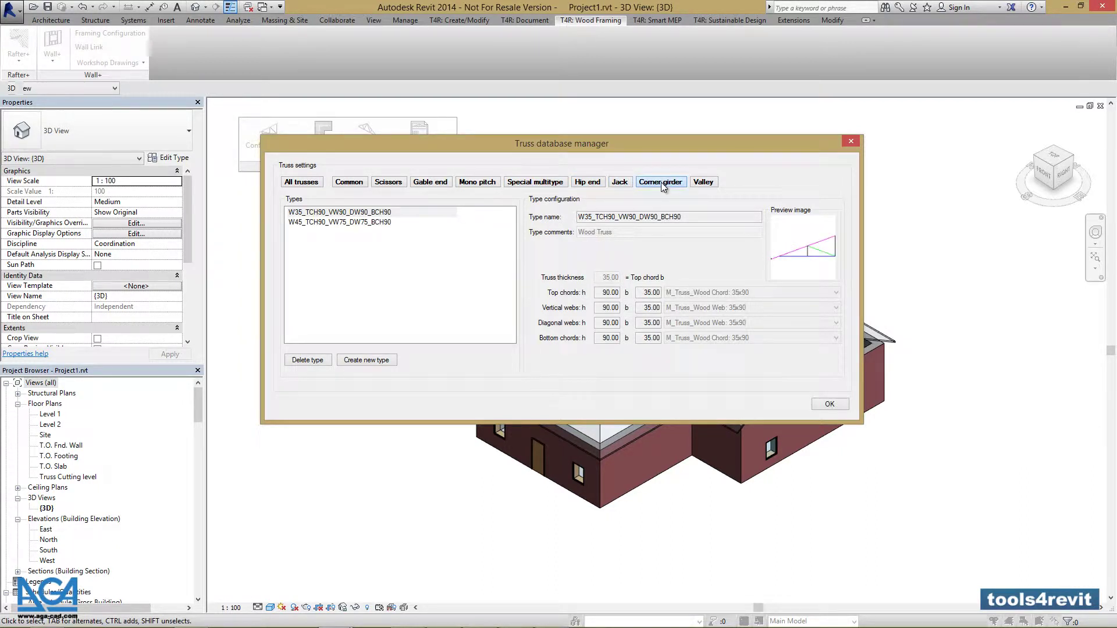
click(711, 184)
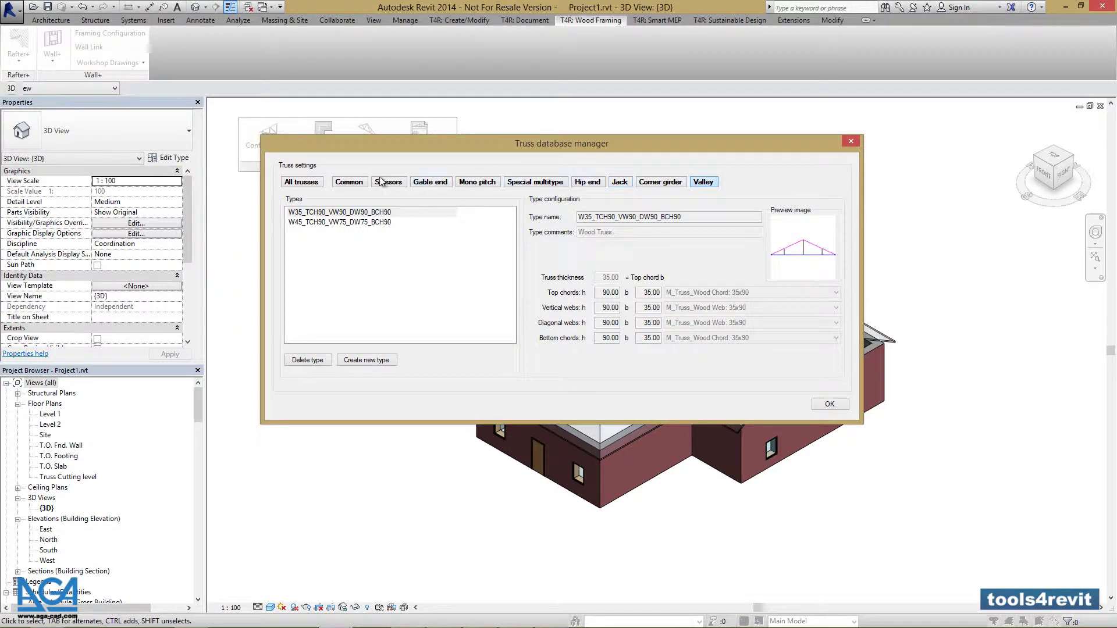
click(311, 184)
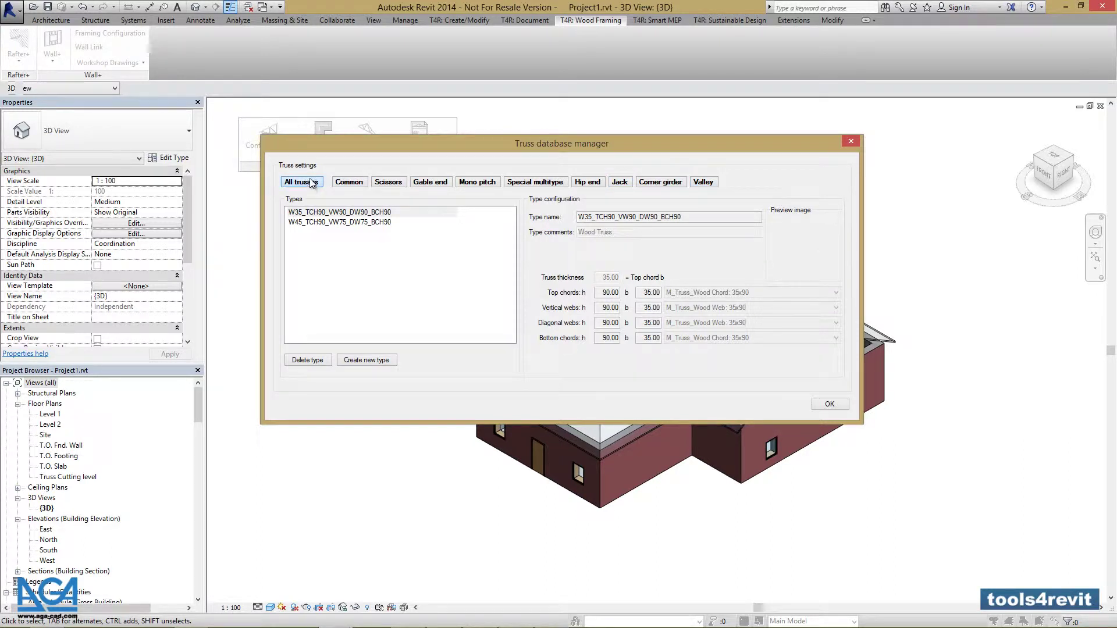
click(324, 213)
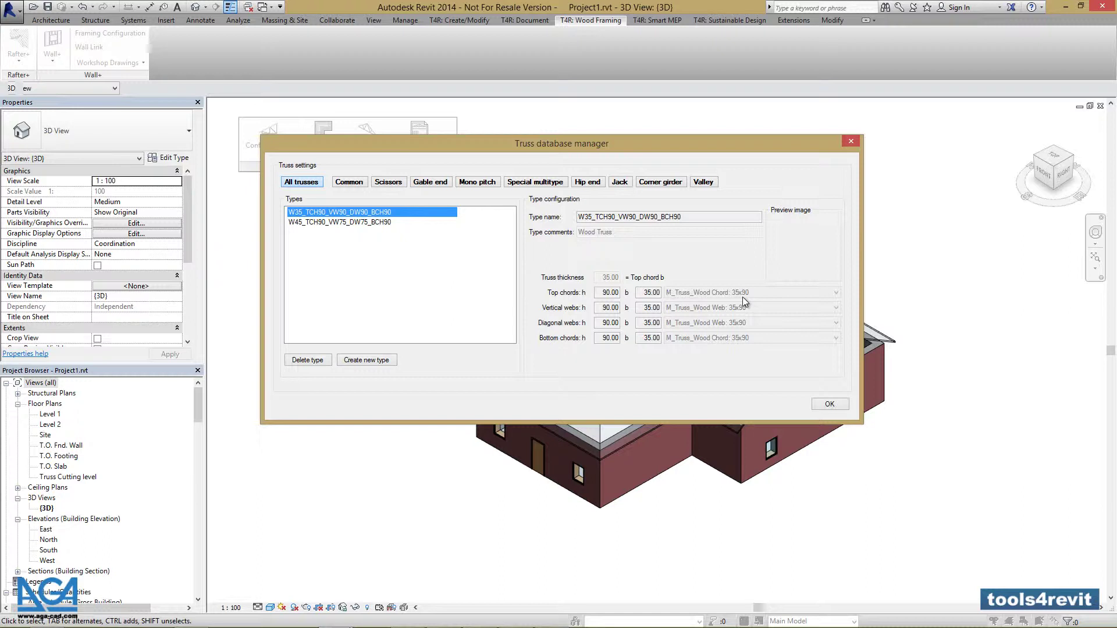
key(Return)
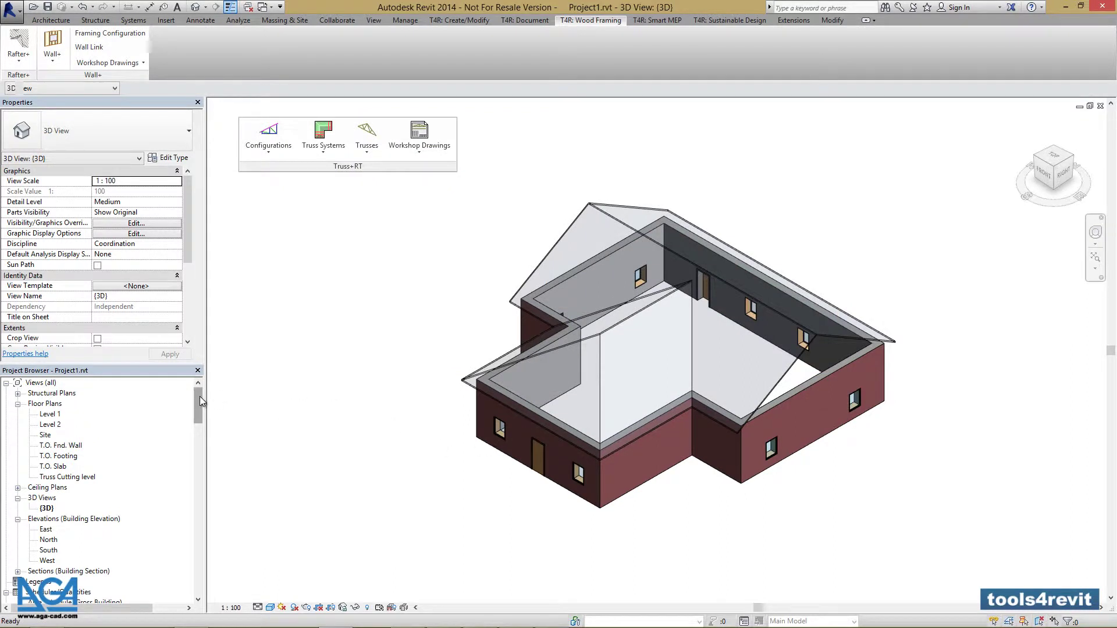
Step: Create a new type named 40x100 in the M_Truss_Wood Chord family
drag(200, 396, 178, 554)
click(86, 489)
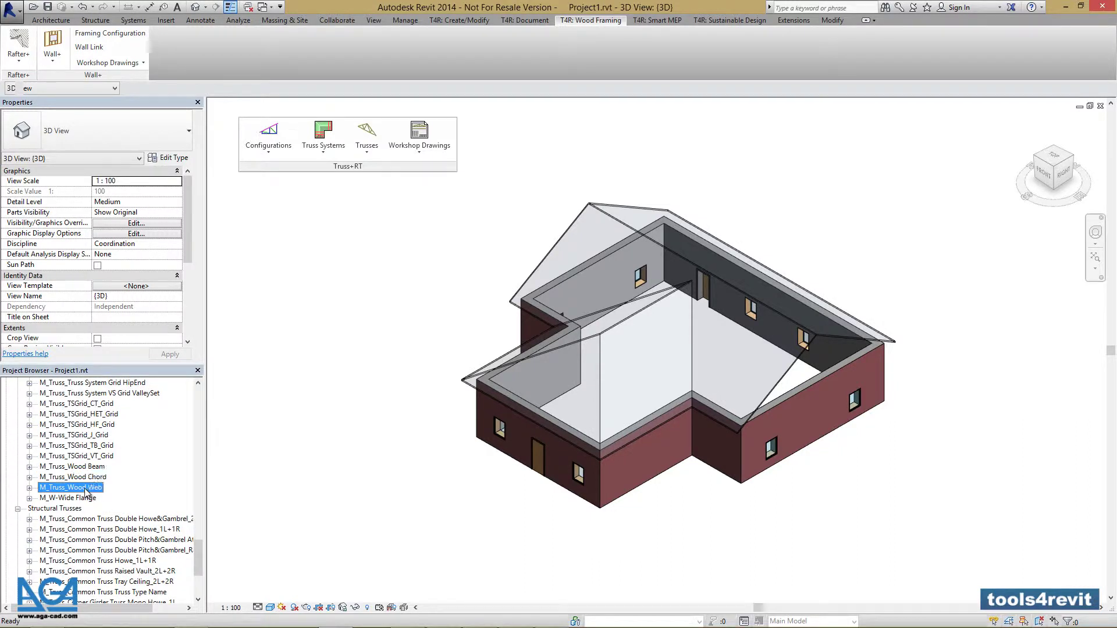
click(84, 479)
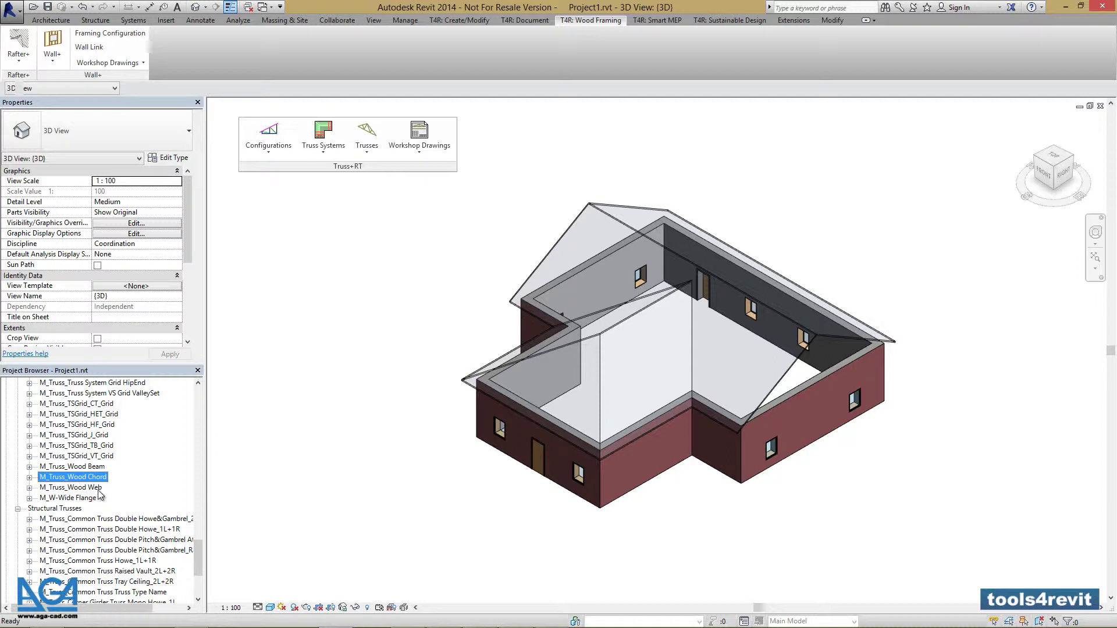
click(29, 478)
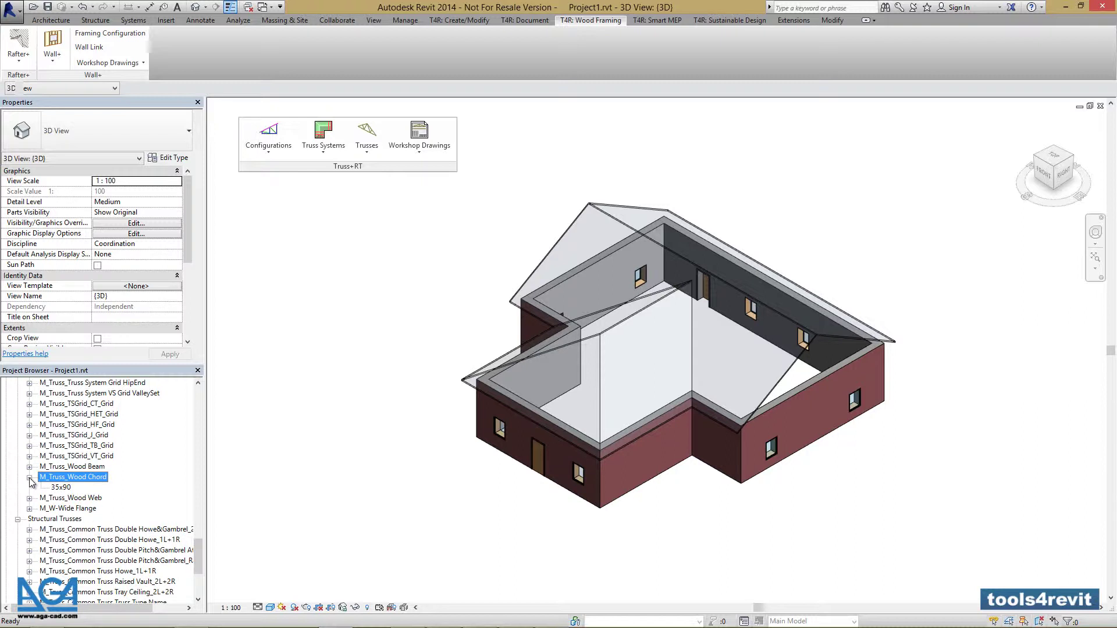
right_click(75, 477)
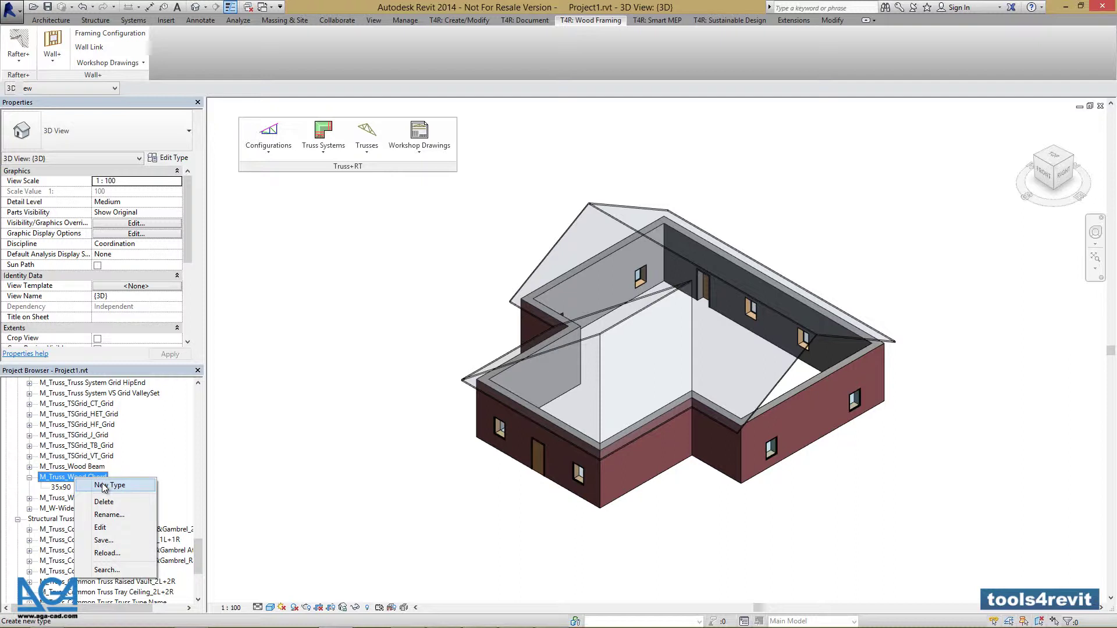
click(103, 485)
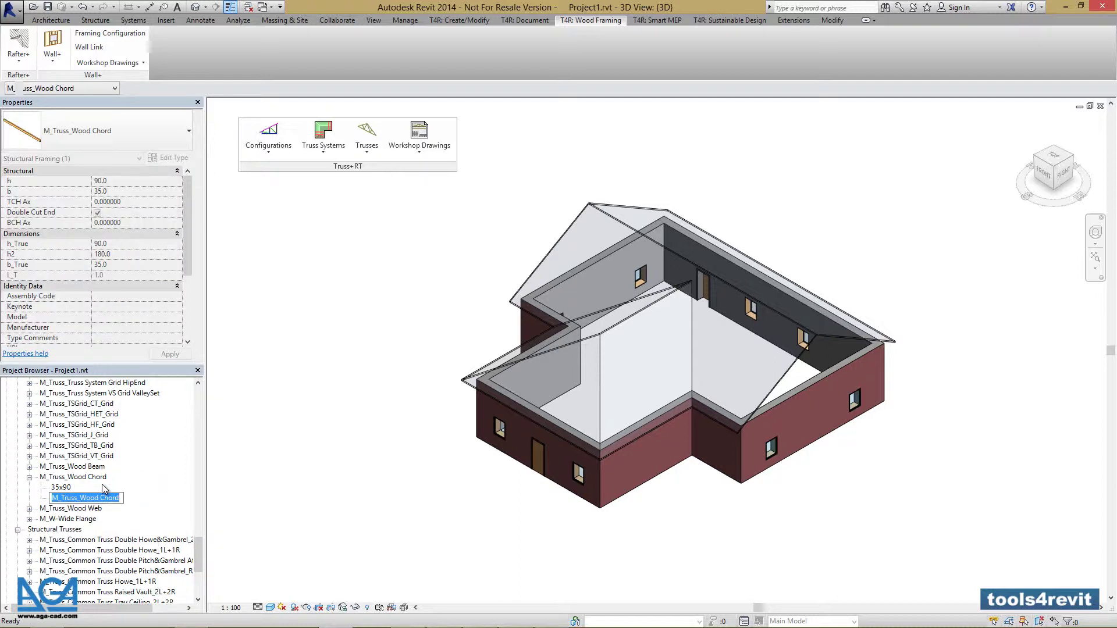
text(40x100)
key(Return)
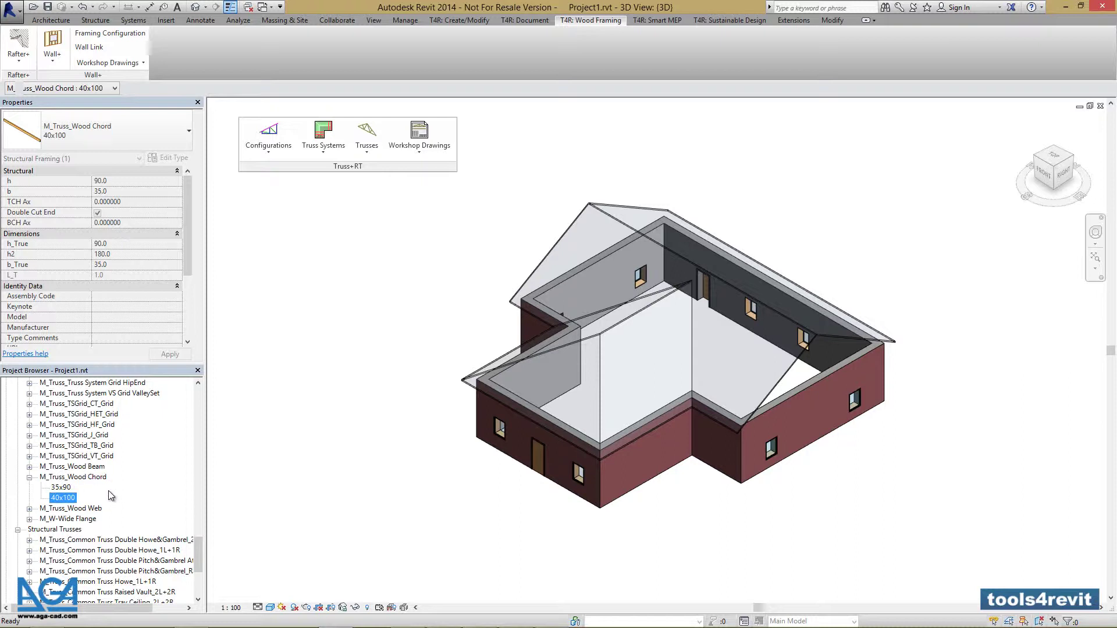
Step: Create a new type named 40x100 in the M_Truss_Wood Web family
click(29, 509)
right_click(75, 511)
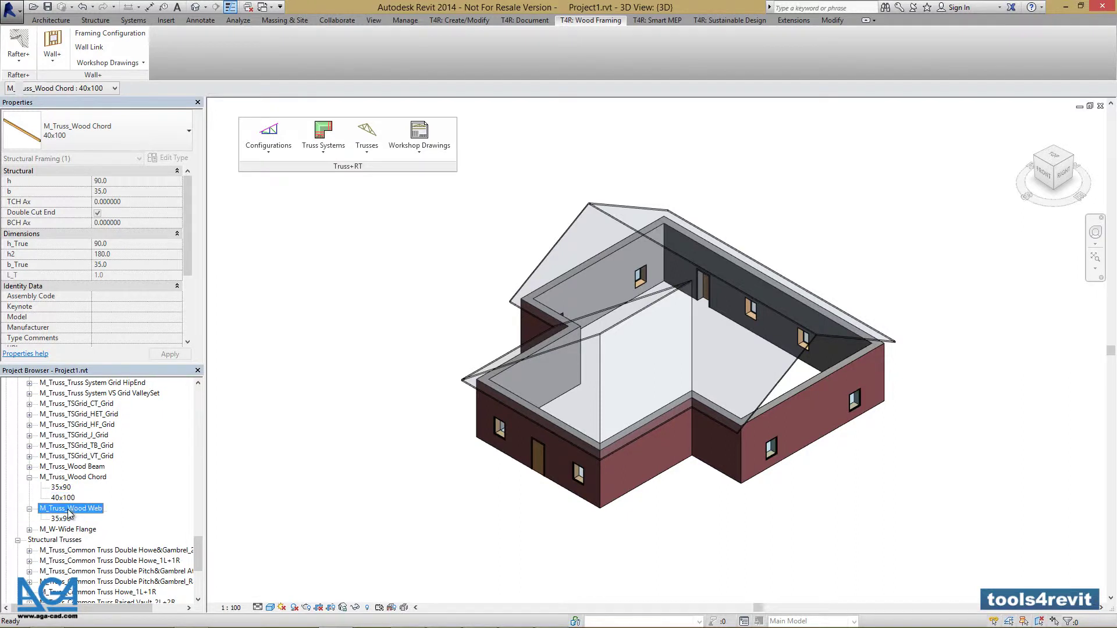
click(99, 517)
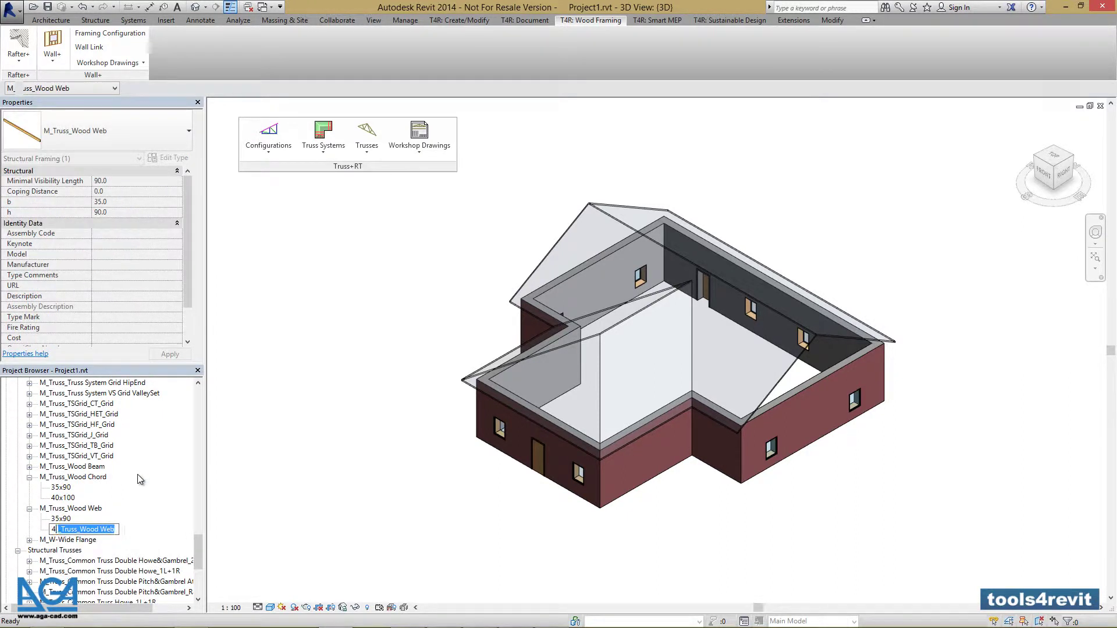
text(40x)
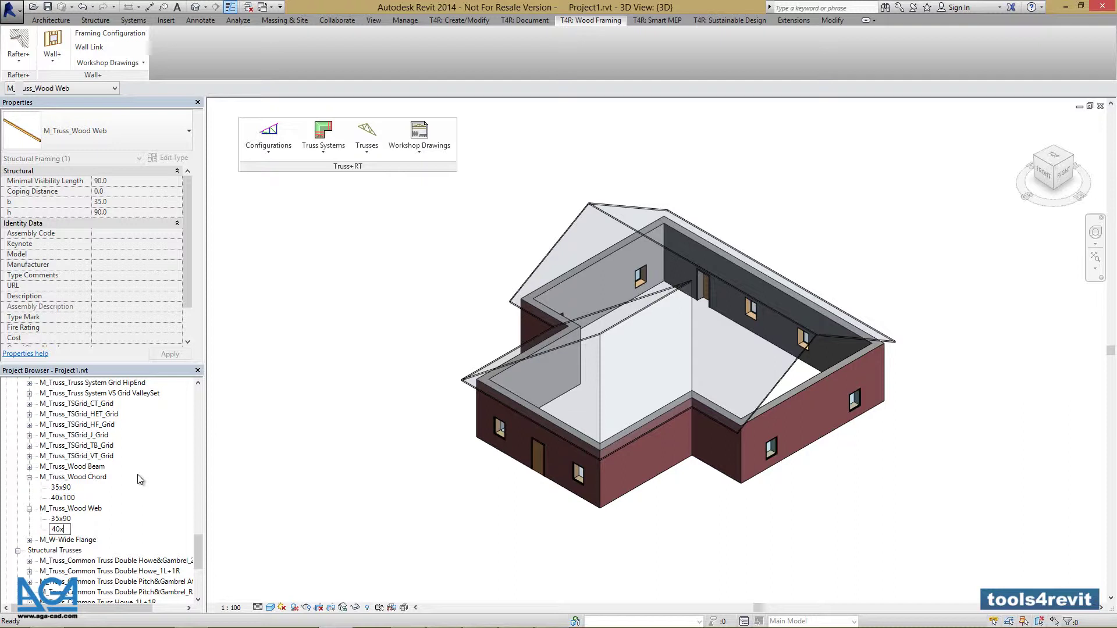
text(100)
key(Return)
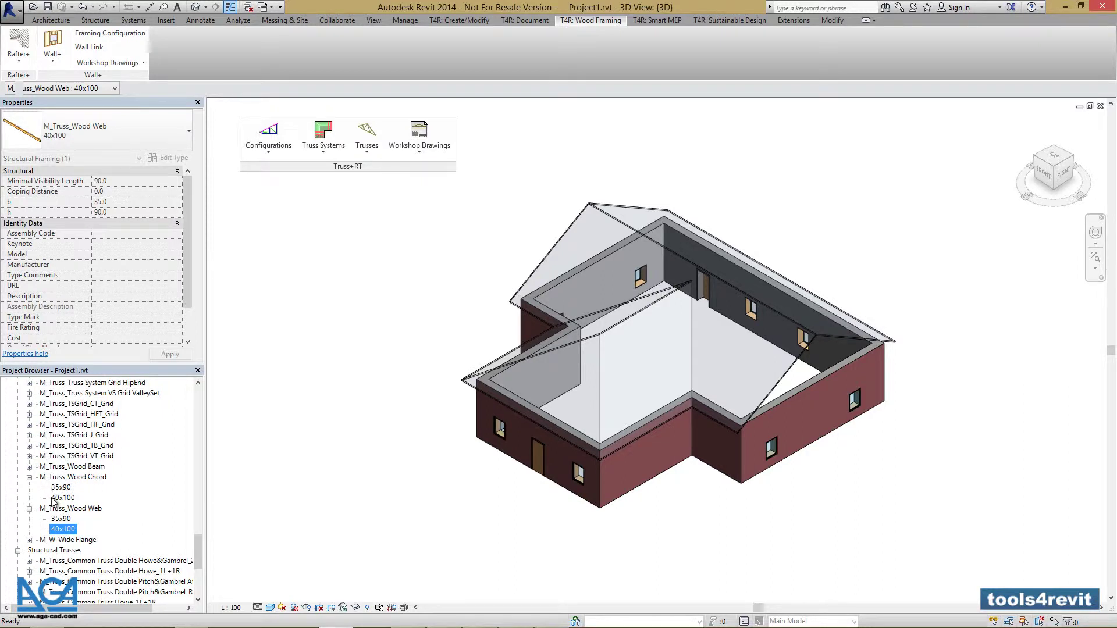
click(71, 478)
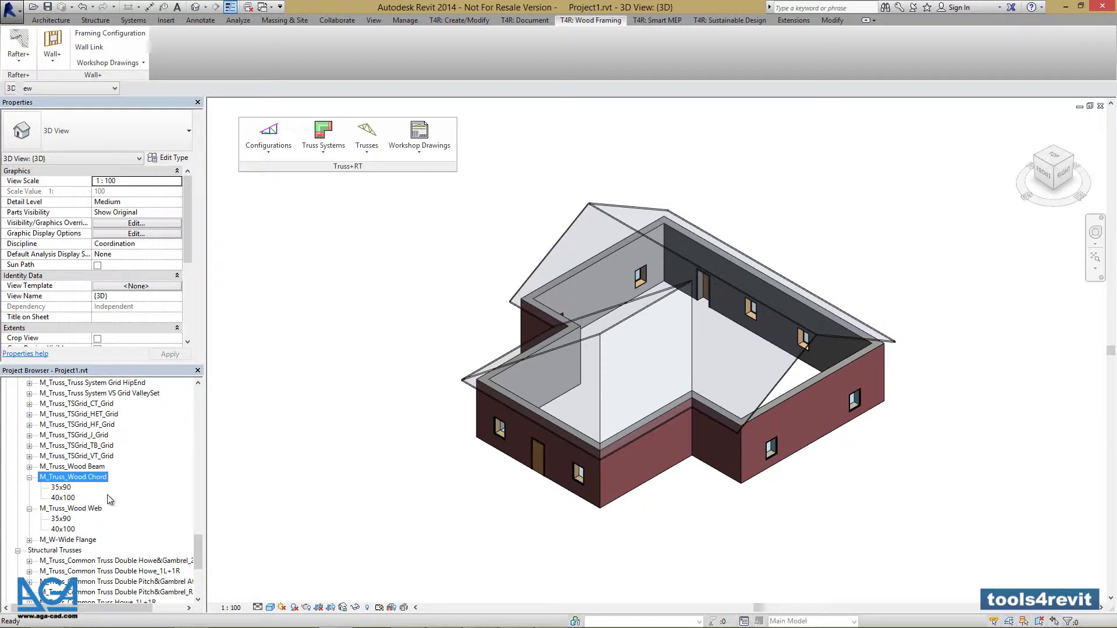
click(68, 499)
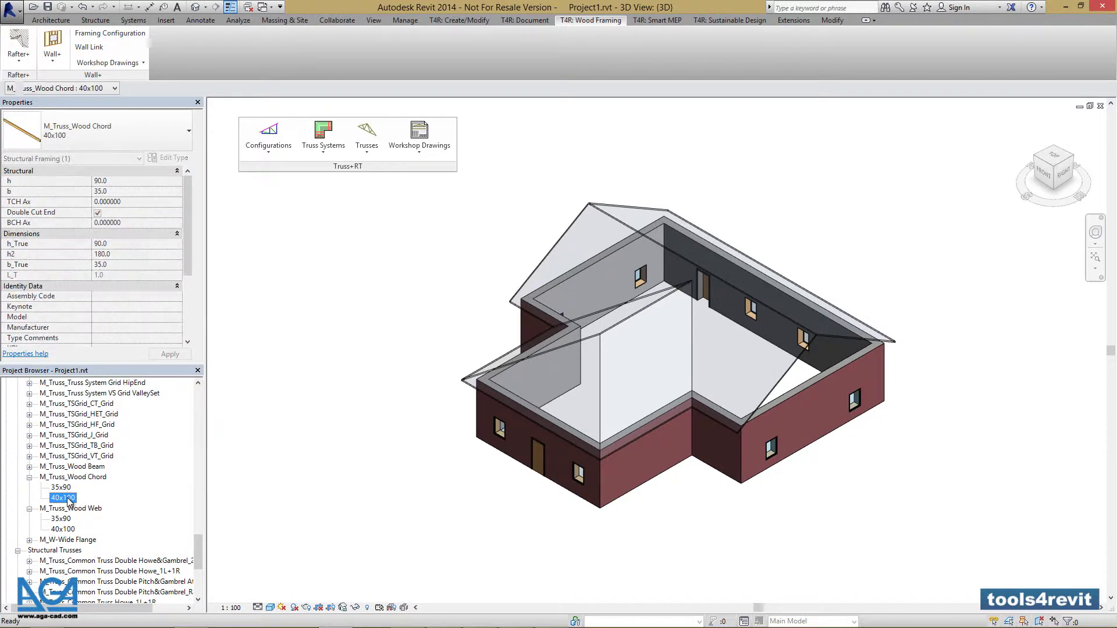
key(Left)
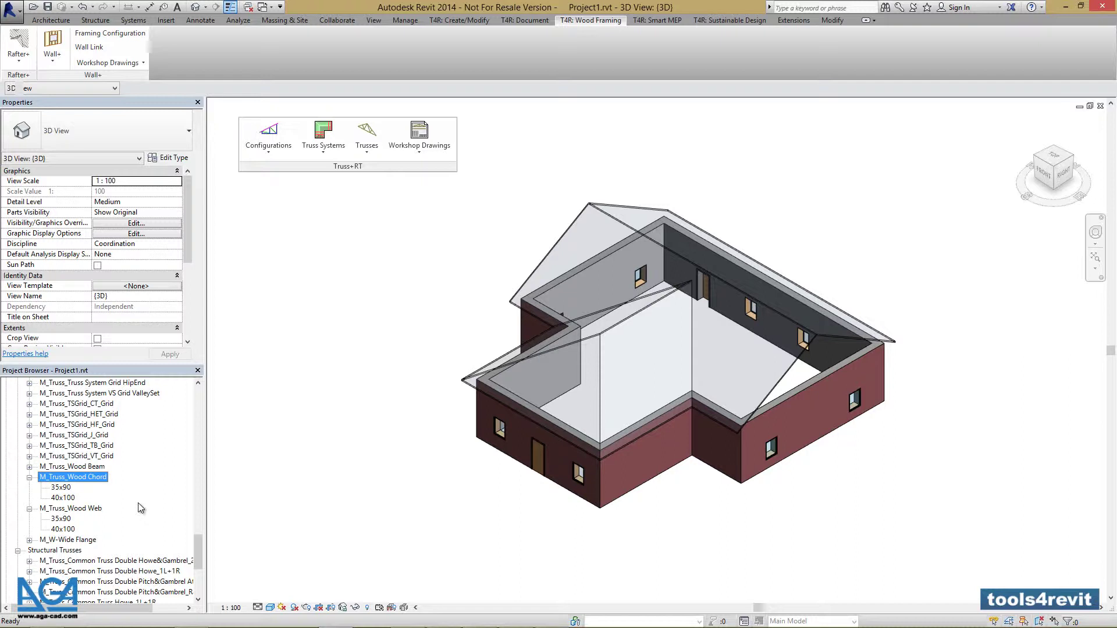
Step: Set h to 100 and b to 40 in the type properties of the M_Truss_Wood Chord 40x100 type
click(63, 498)
right_click(64, 499)
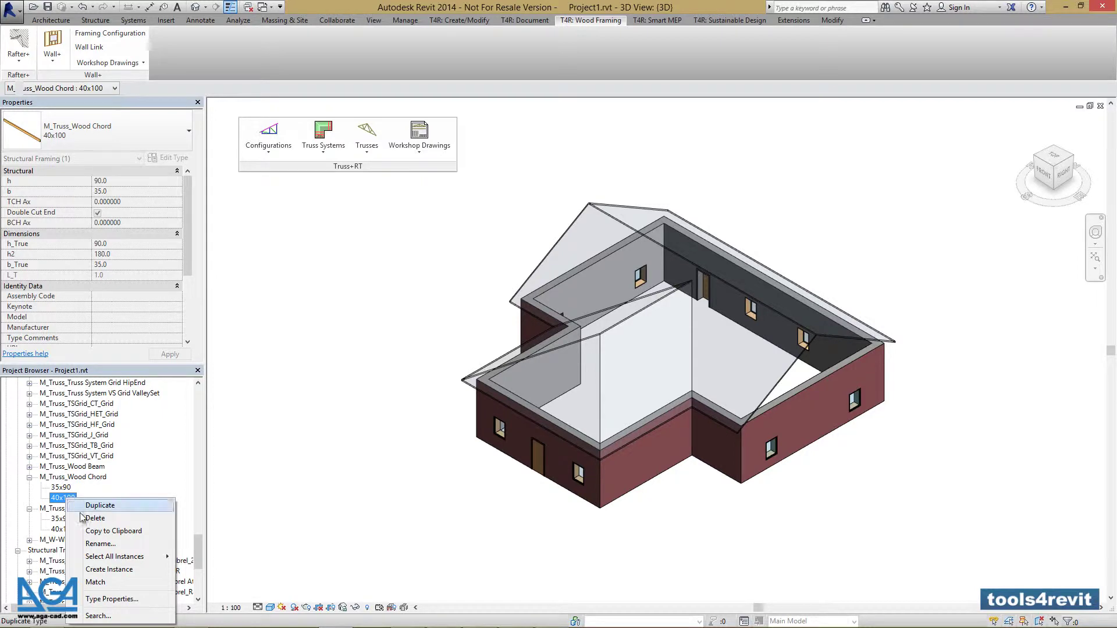
click(102, 601)
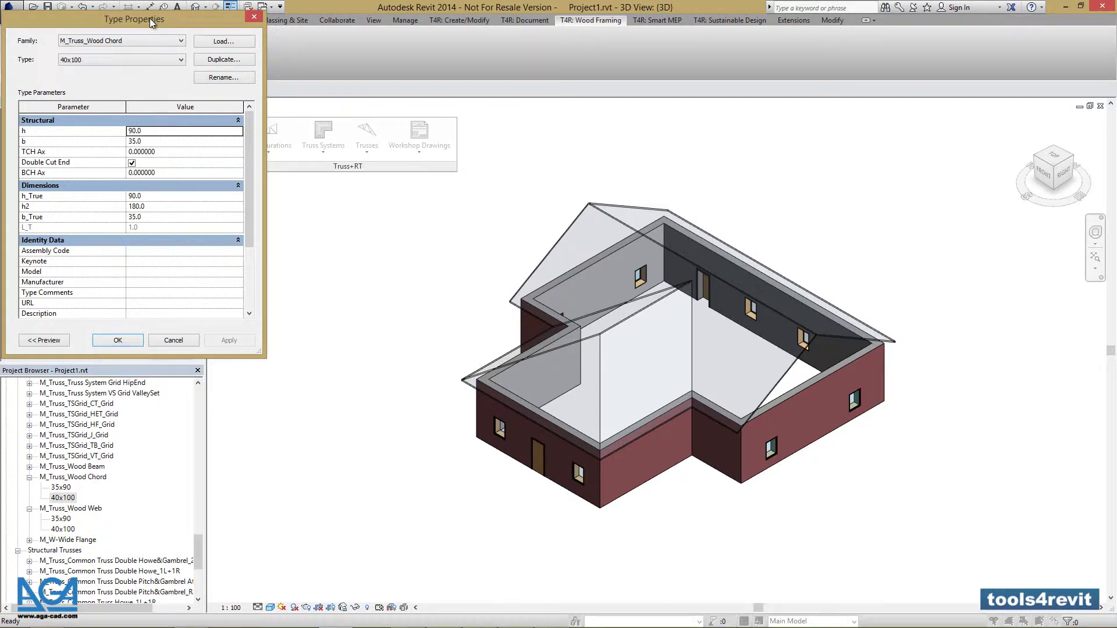
drag(149, 19, 428, 142)
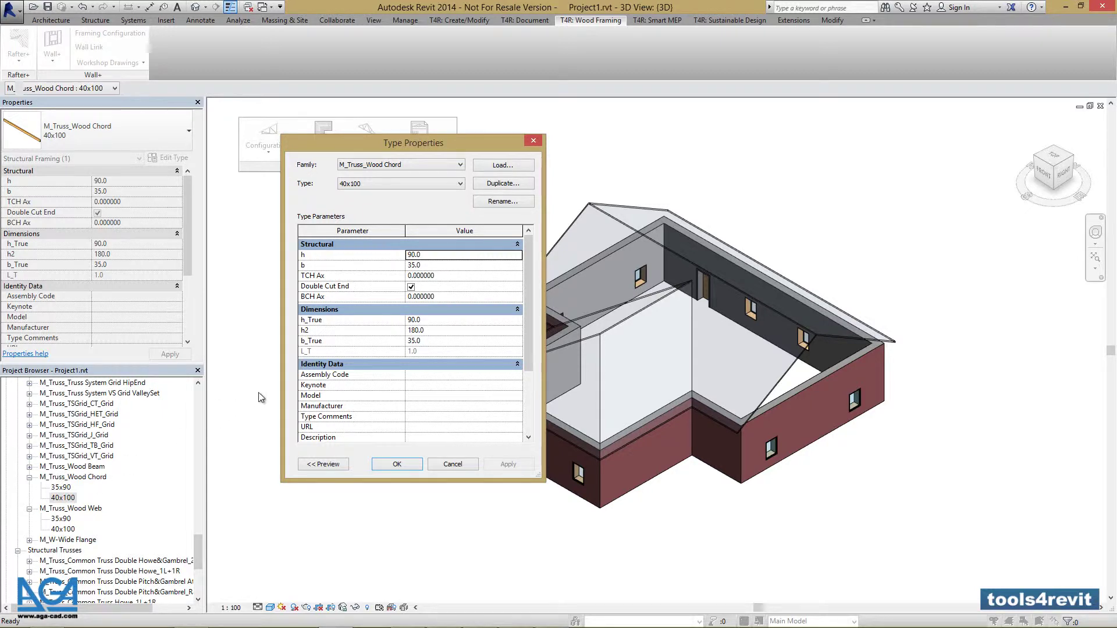
click(435, 255)
text(100)
click(431, 267)
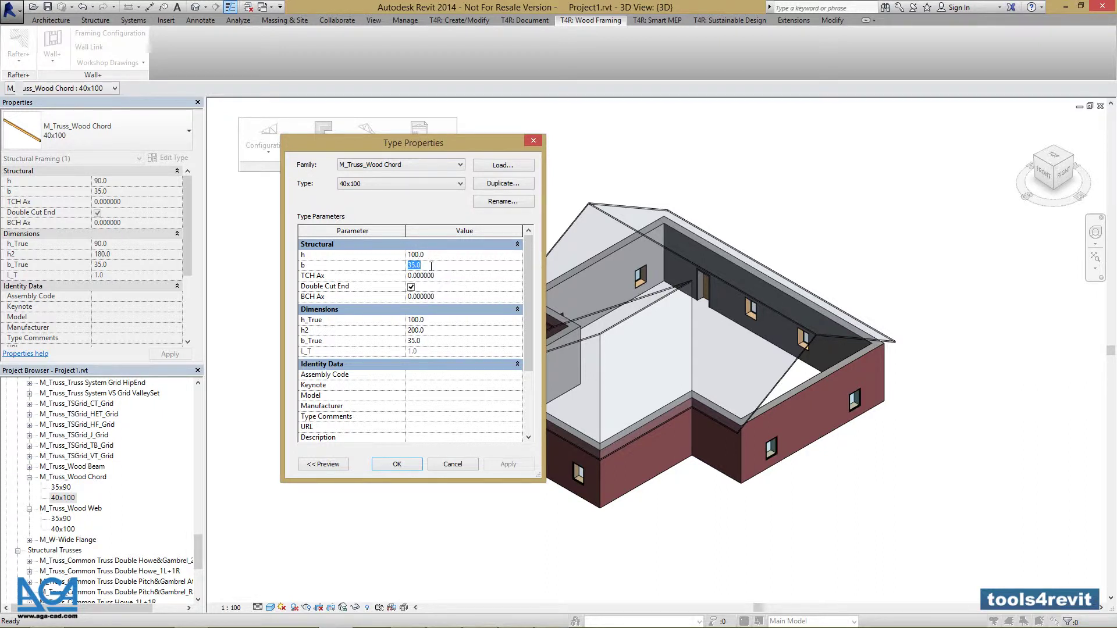
text(40)
click(397, 464)
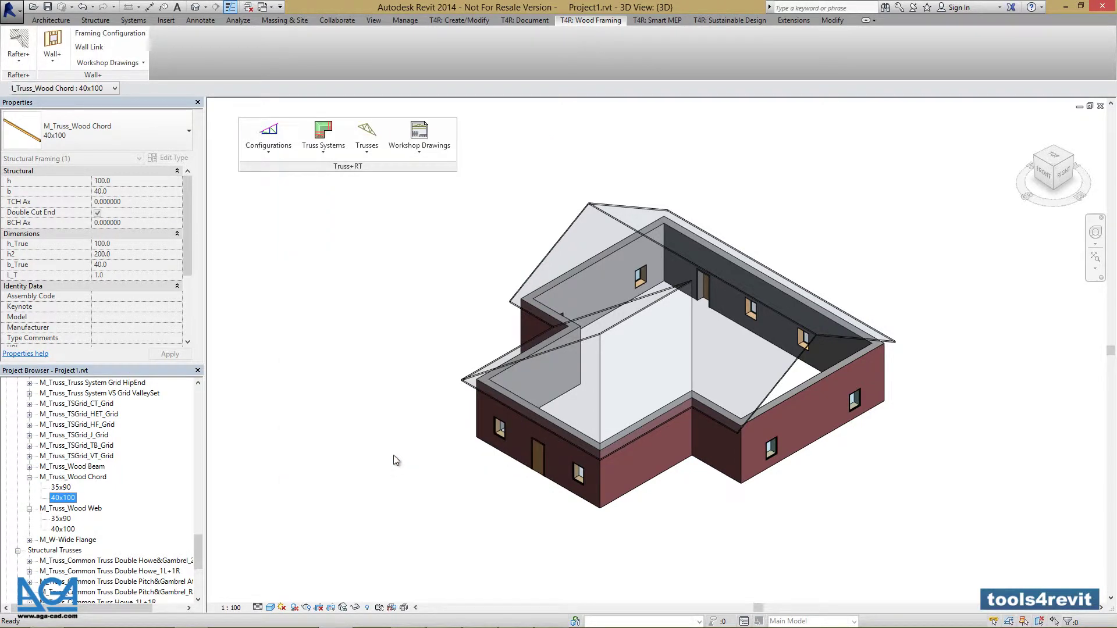
Step: Set b to 40 and h to 100 in the type properties of the M_Truss_Wood Web 40x100 type
right_click(64, 529)
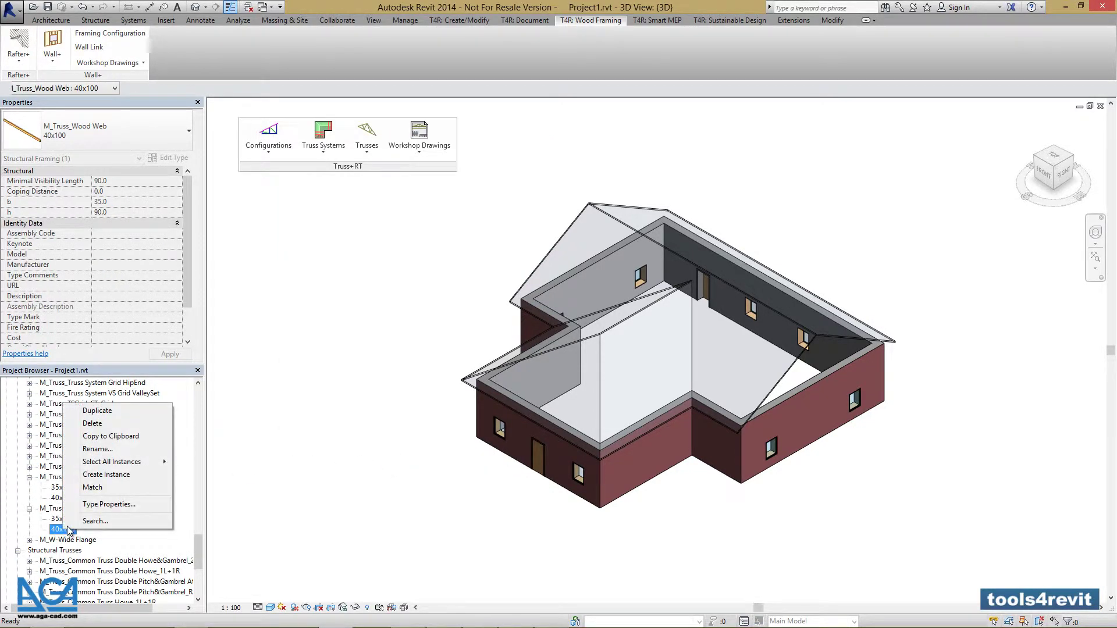
click(92, 505)
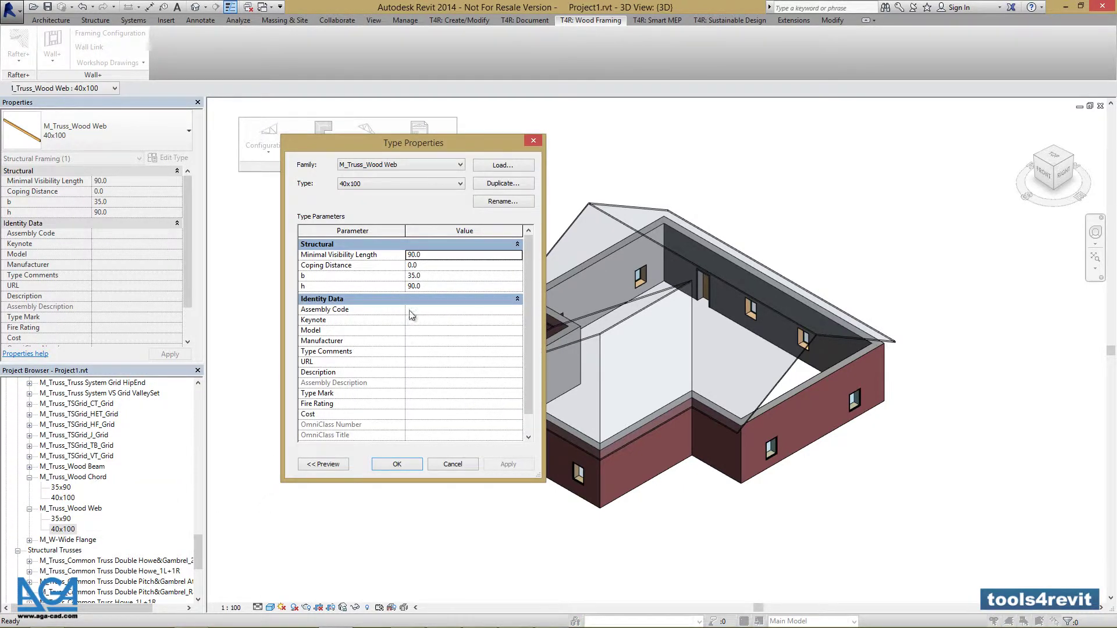
click(440, 276)
text(40)
text(100)
click(450, 276)
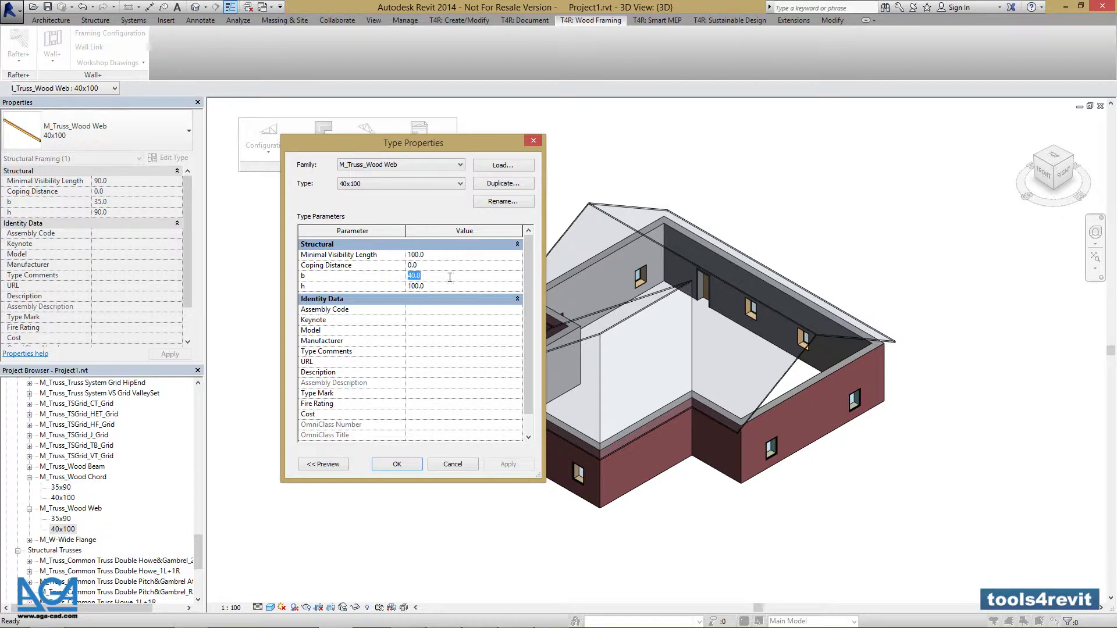
click(407, 464)
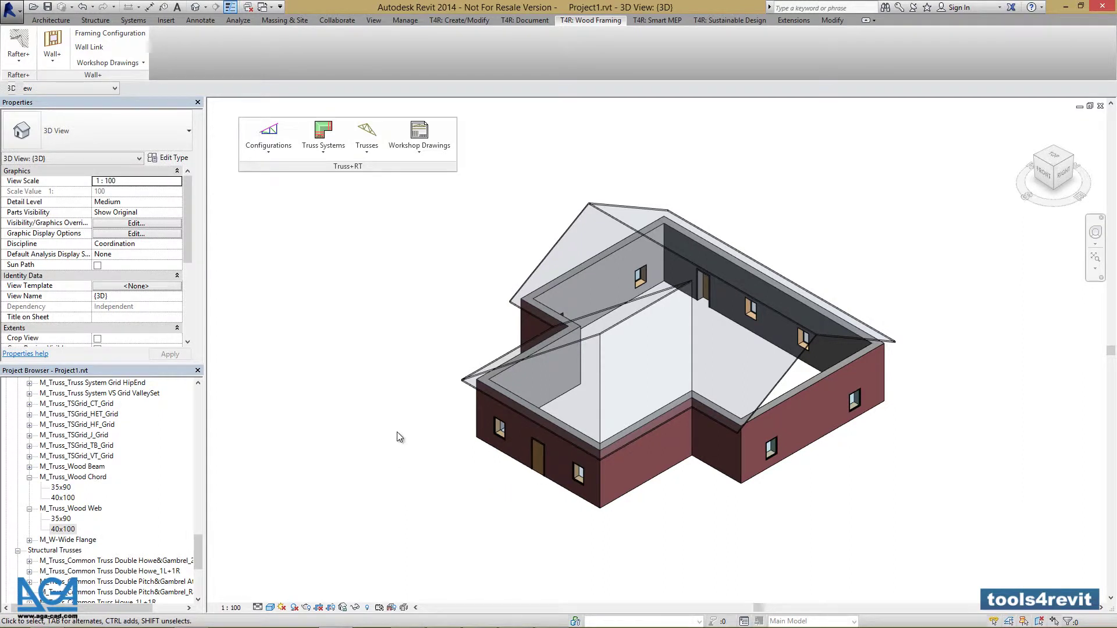
Step: Start a new all-trusses type in the Truss Database Manager, using 40x100 wood profiles for the top chords and vertical webs
click(277, 151)
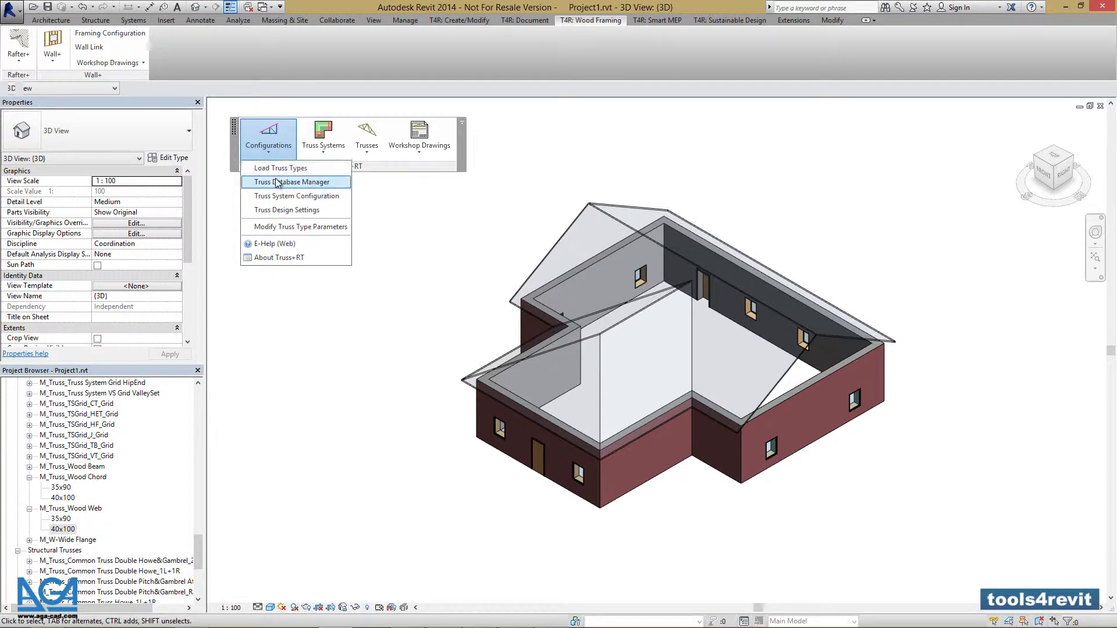
click(277, 184)
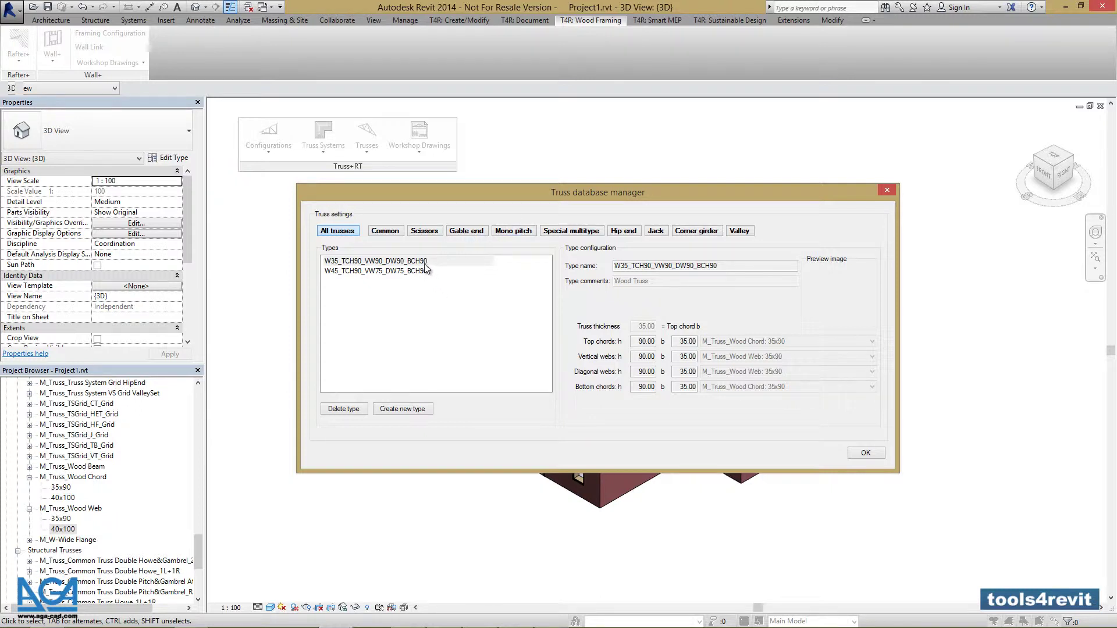
click(396, 410)
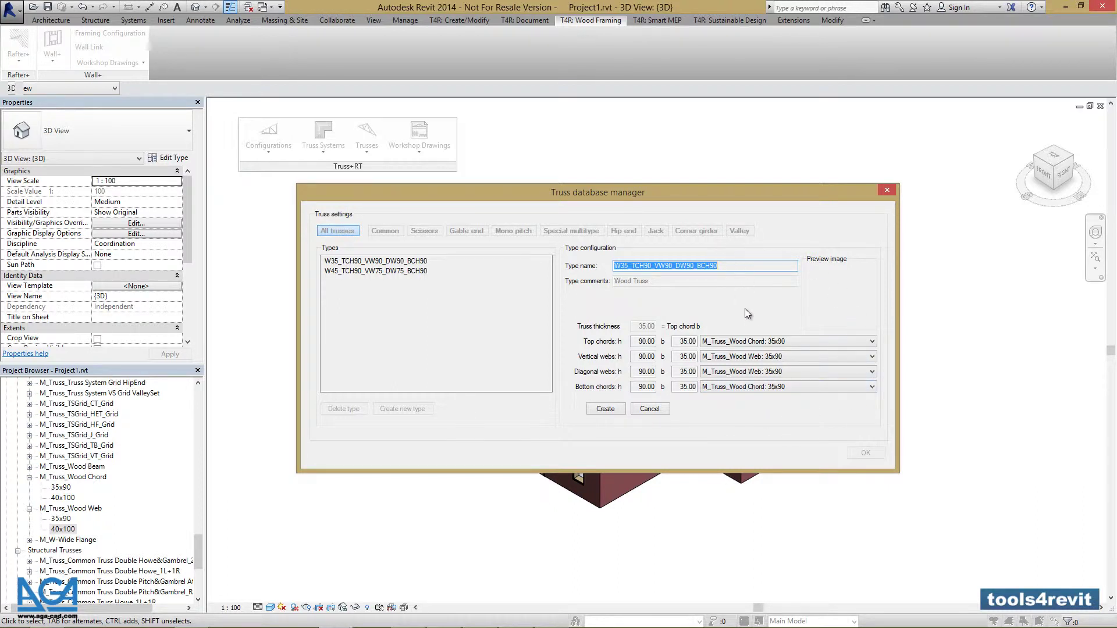
click(758, 342)
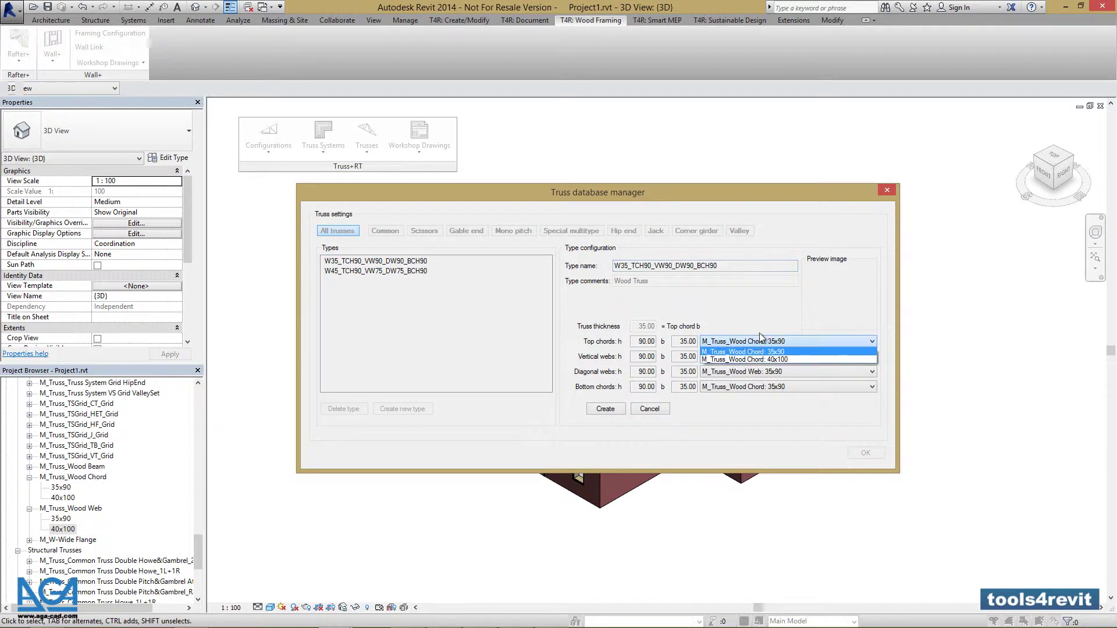
click(771, 357)
click(773, 361)
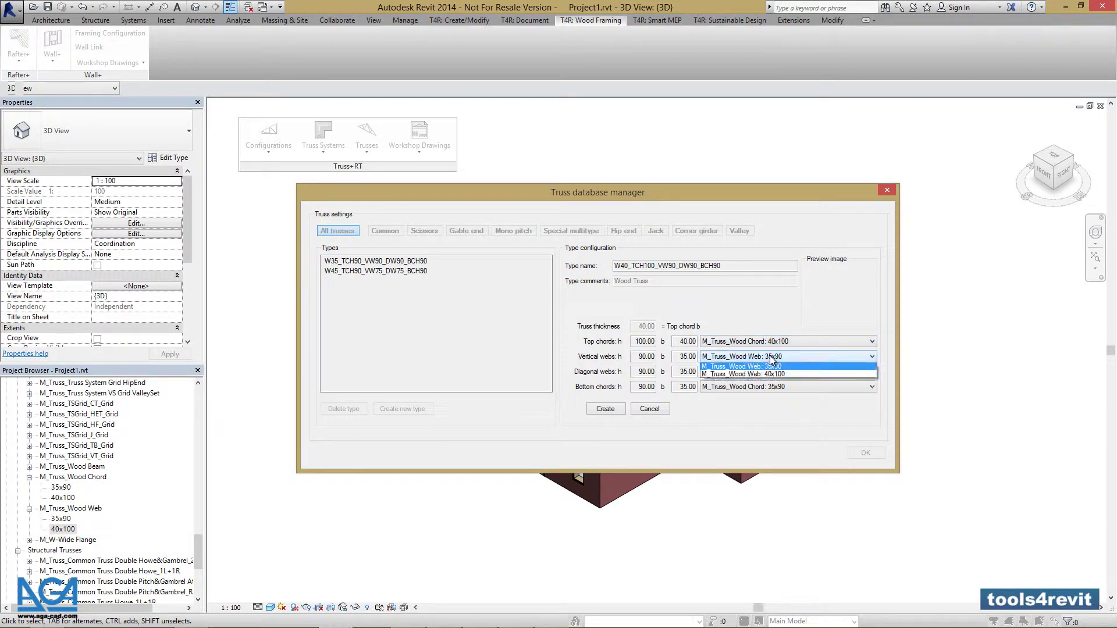
click(762, 377)
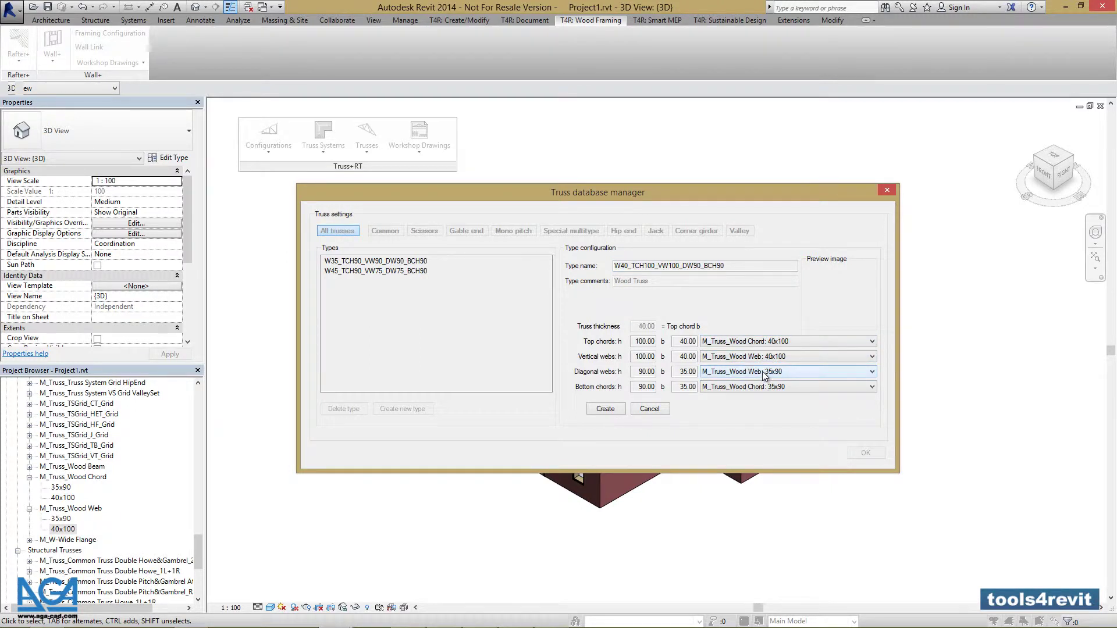
Step: Assign the 40x100 web profile to the diagonal webs and the 40x100 chord profile to the bottom chords, and create the truss type
click(762, 372)
click(763, 390)
click(766, 389)
click(763, 405)
click(612, 409)
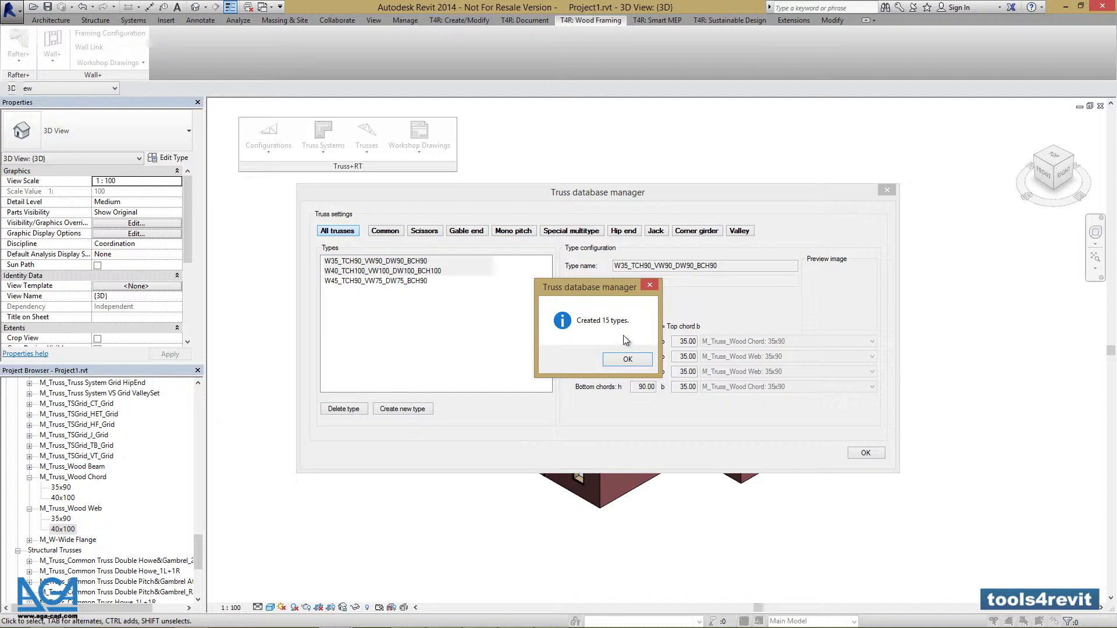
click(626, 359)
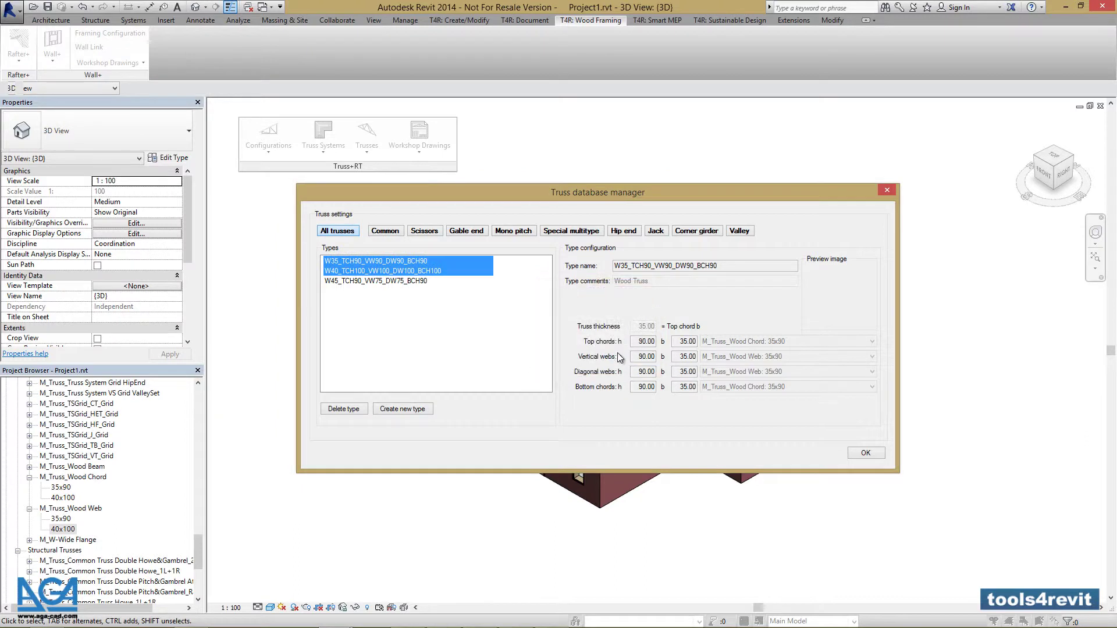
Step: Compare the configurations of the W40, W35 and W45 truss types, check the Scissors category and close the manager
click(513, 309)
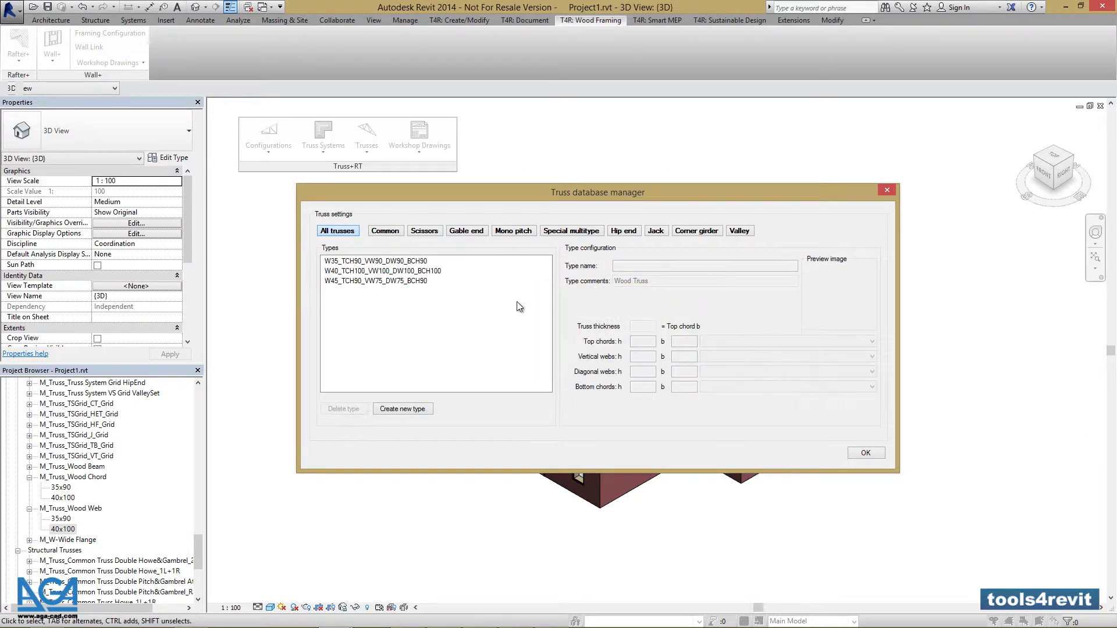
click(419, 274)
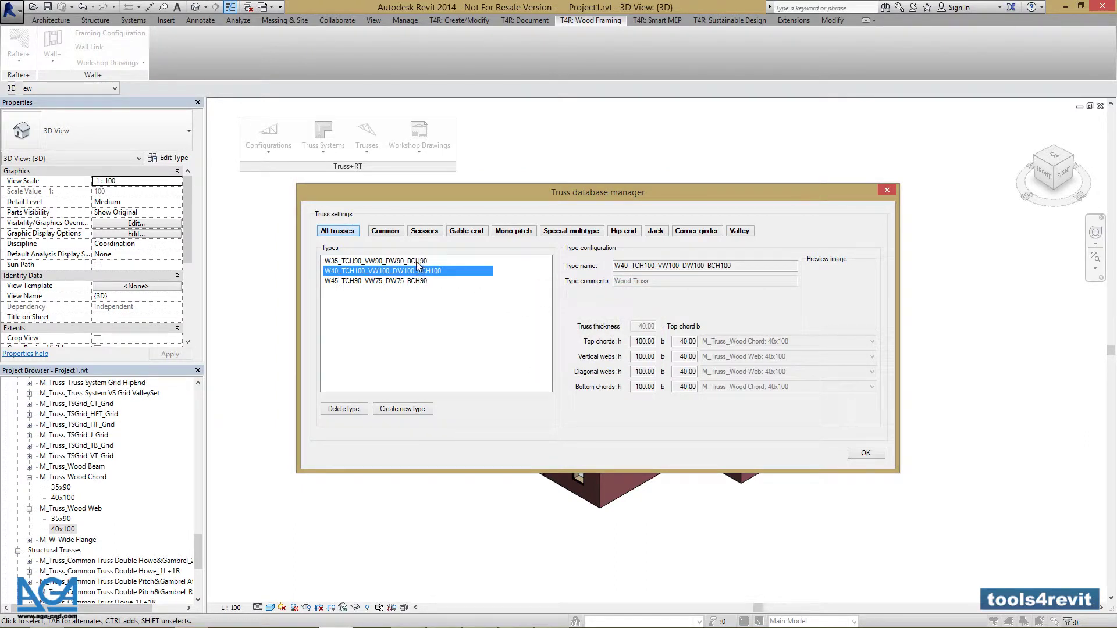
click(418, 263)
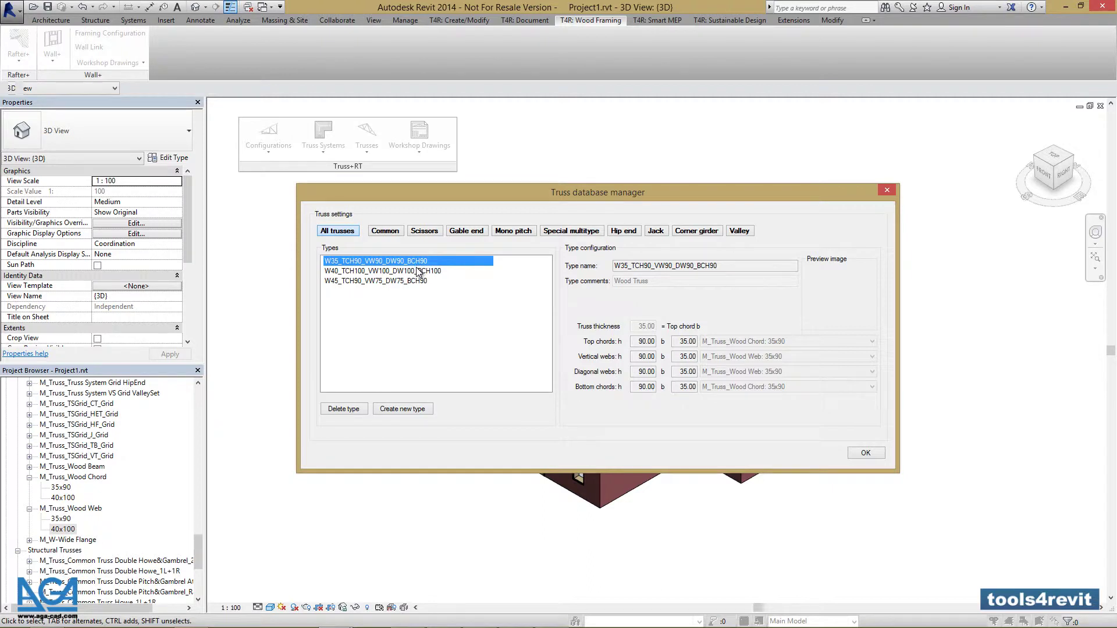
click(419, 284)
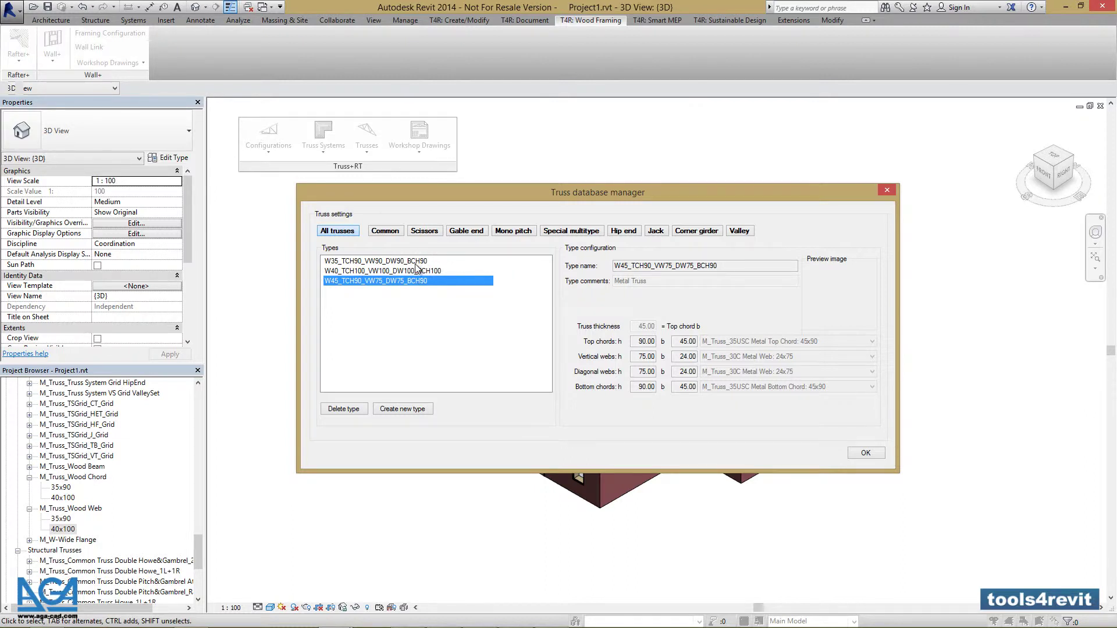
click(423, 231)
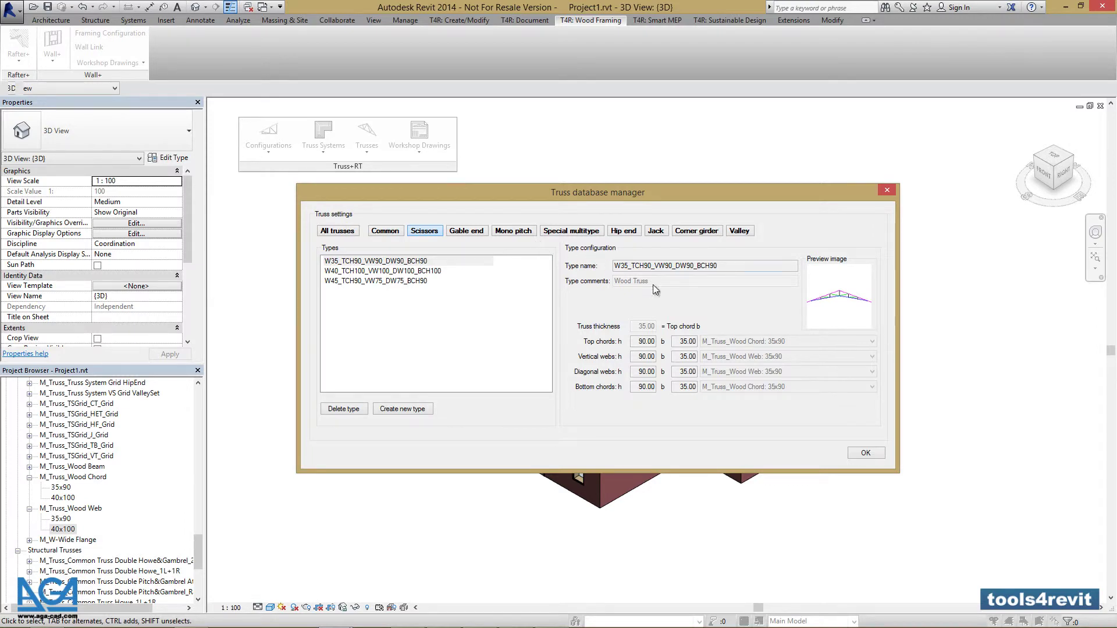
click(859, 452)
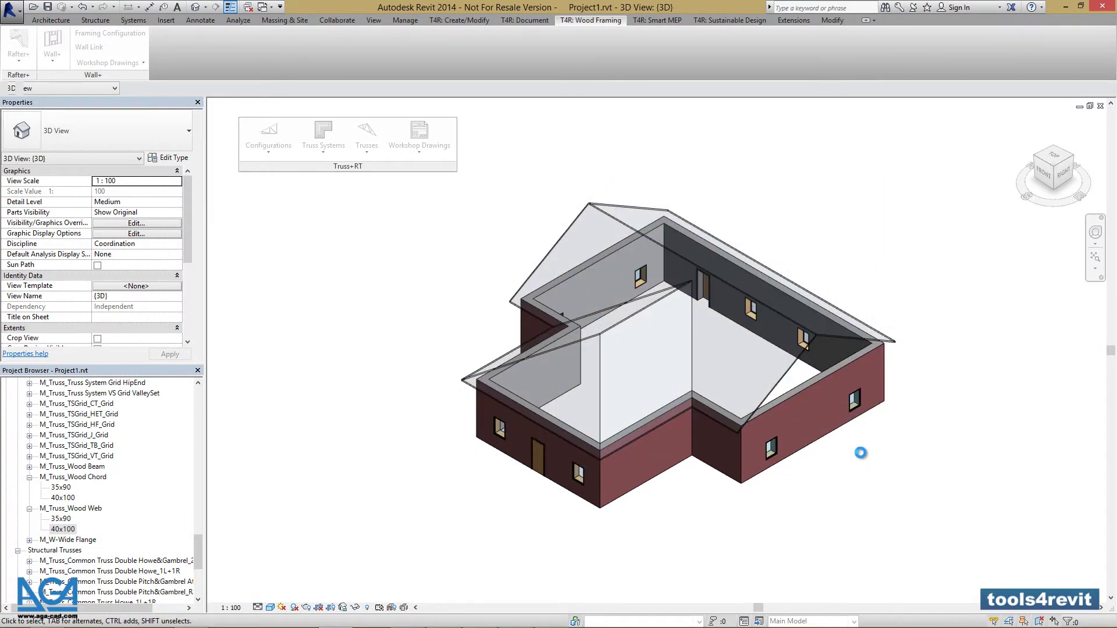